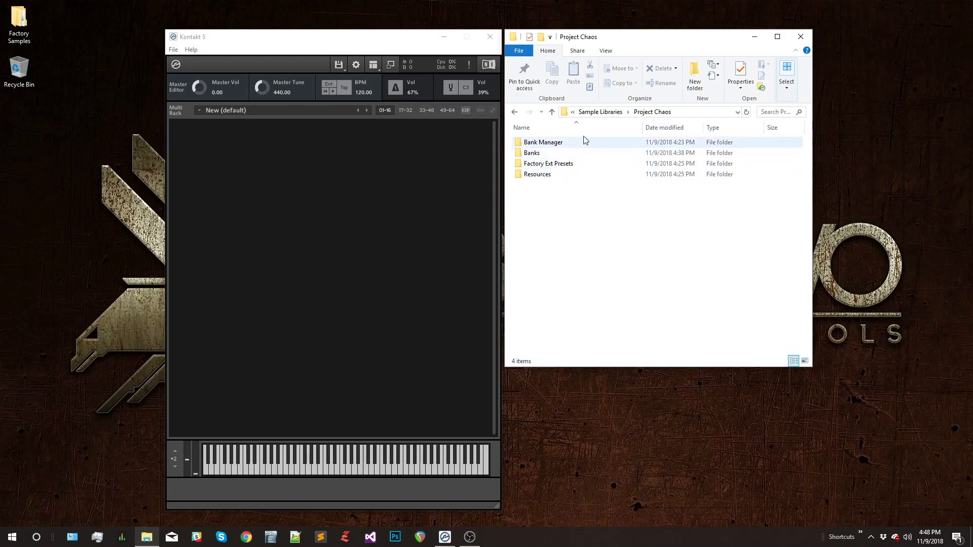
Open the Bank Manager folder, launch the ChaosBankManager application and close its window
{"action": "double_click", "coordinate": [548, 146]}
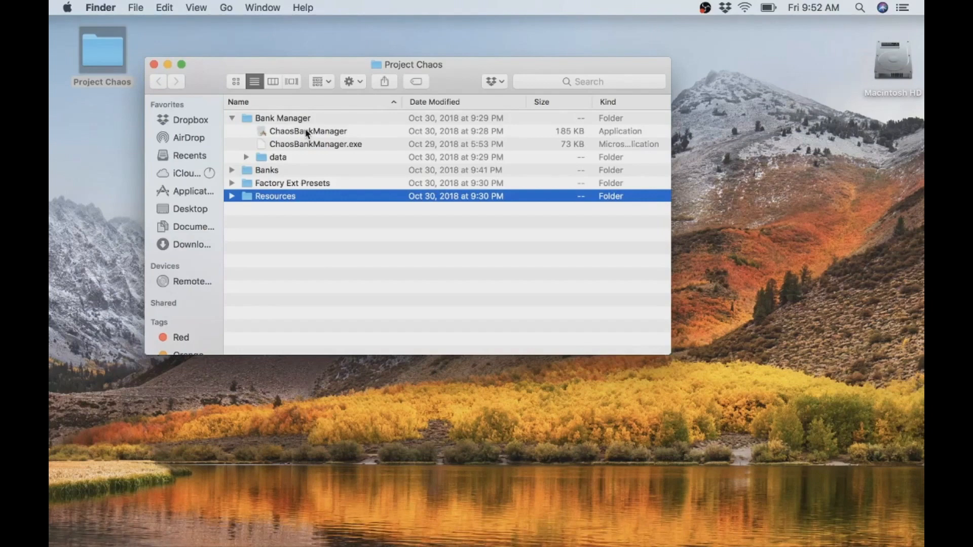
{"action": "left_click", "coordinate": [307, 133]}
{"action": "double_click", "coordinate": [310, 129]}
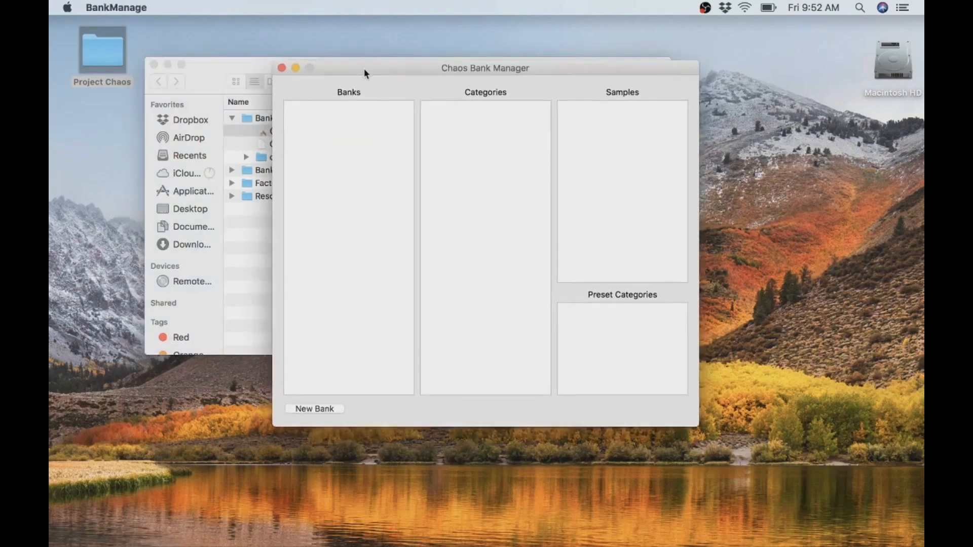
{"action": "left_click_drag", "start_coordinate": [363, 66], "coordinate": [378, 89]}
{"action": "left_click", "coordinate": [295, 91]}
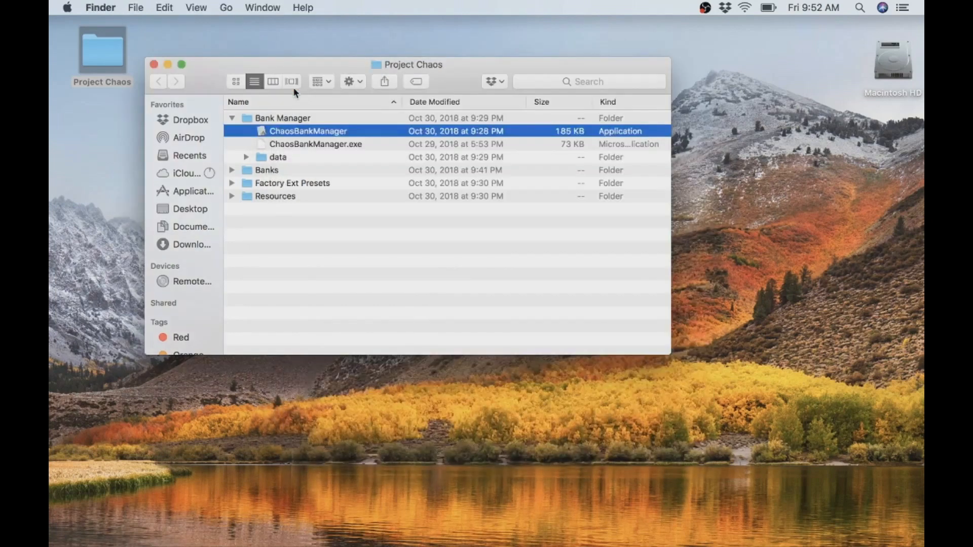
Move the ChaosBankManager application out of and back into the Bank Manager folder, and relaunch it
{"action": "left_click_drag", "start_coordinate": [295, 133], "coordinate": [281, 118]}
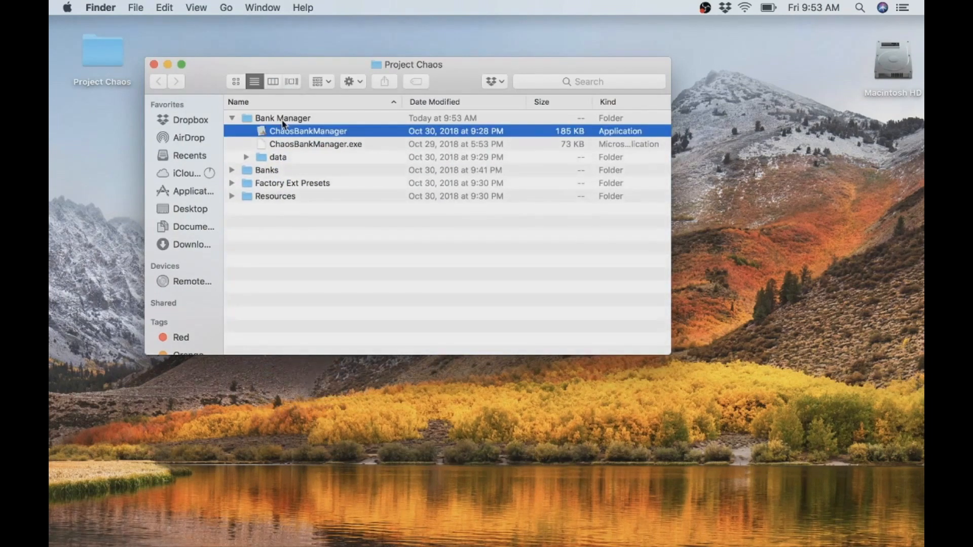
{"action": "double_click", "coordinate": [293, 131]}
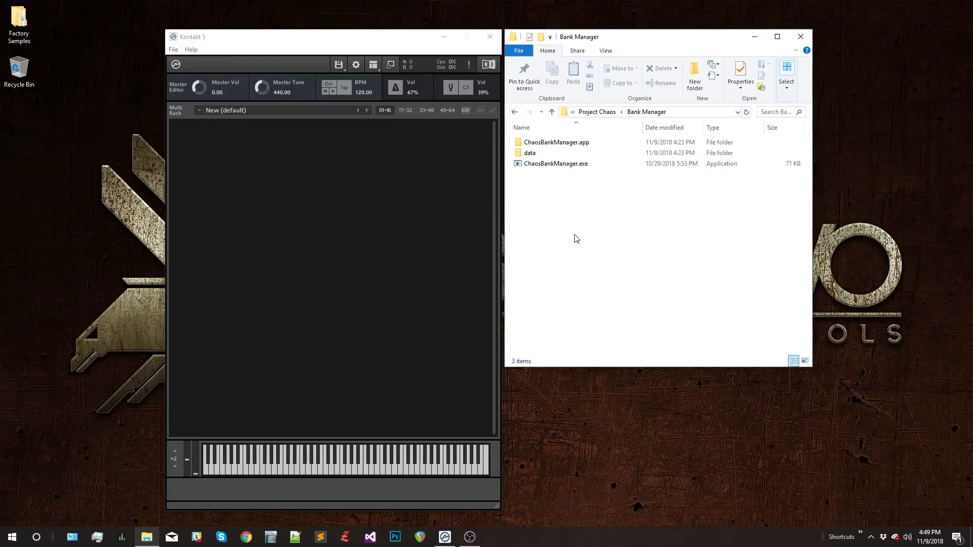
Launch ChaosBankManager.exe and look through the samples in the Factory bank's first few categories, ending on AD Breaks
{"action": "left_click", "coordinate": [561, 167]}
{"action": "double_click", "coordinate": [561, 167]}
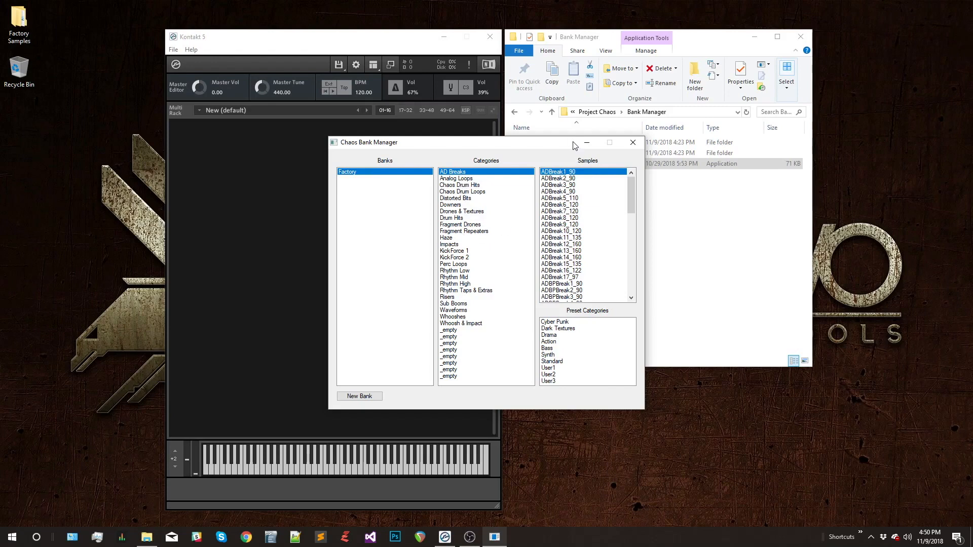
{"action": "left_click", "coordinate": [470, 179]}
{"action": "left_click", "coordinate": [472, 186]}
{"action": "left_click", "coordinate": [473, 192]}
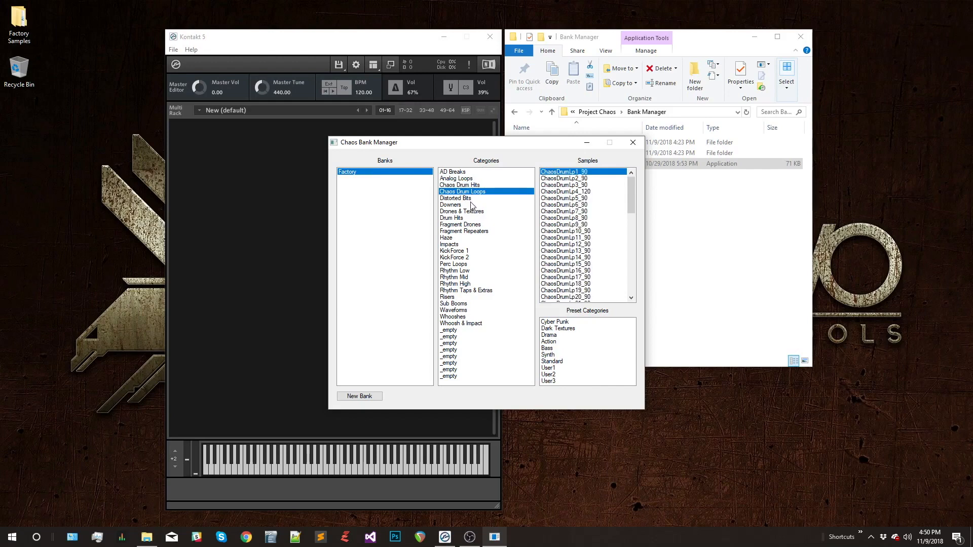
{"action": "left_click", "coordinate": [472, 199]}
{"action": "left_click", "coordinate": [464, 173]}
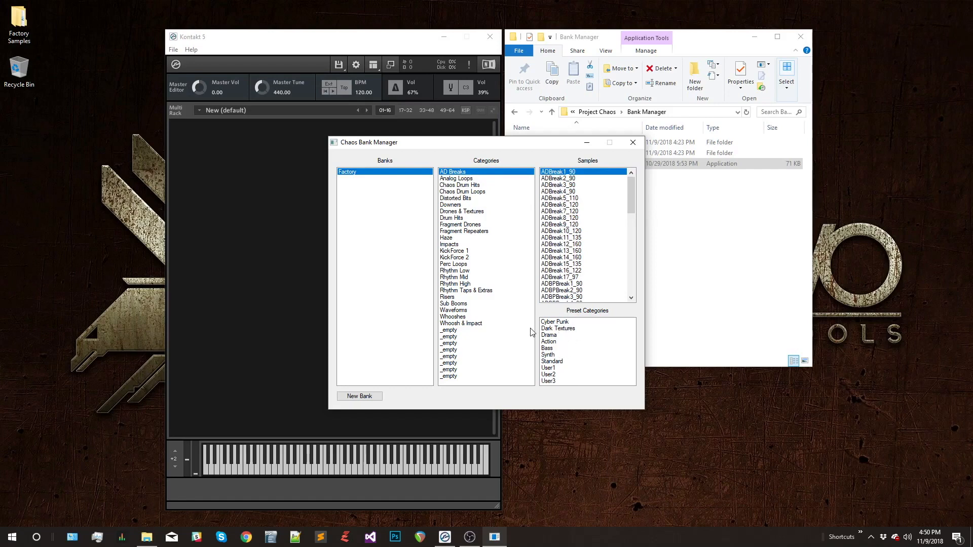
Create a new bank named "My New Expansion"
{"action": "left_click", "coordinate": [367, 400]}
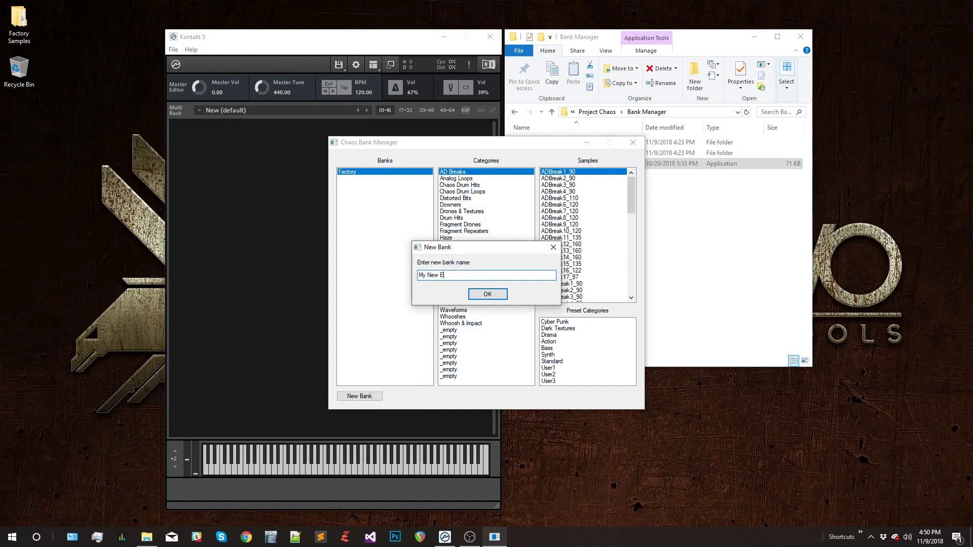
{"action": "key", "text": "Return"}
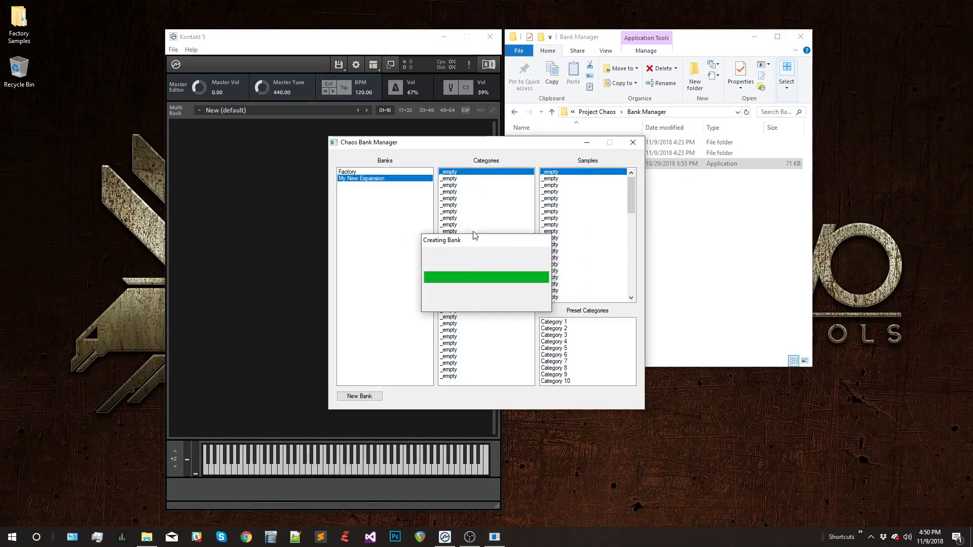
Open the My New Expansion folder inside the Banks folder of Project Chaos
{"action": "left_click", "coordinate": [699, 39]}
{"action": "left_click", "coordinate": [553, 112]}
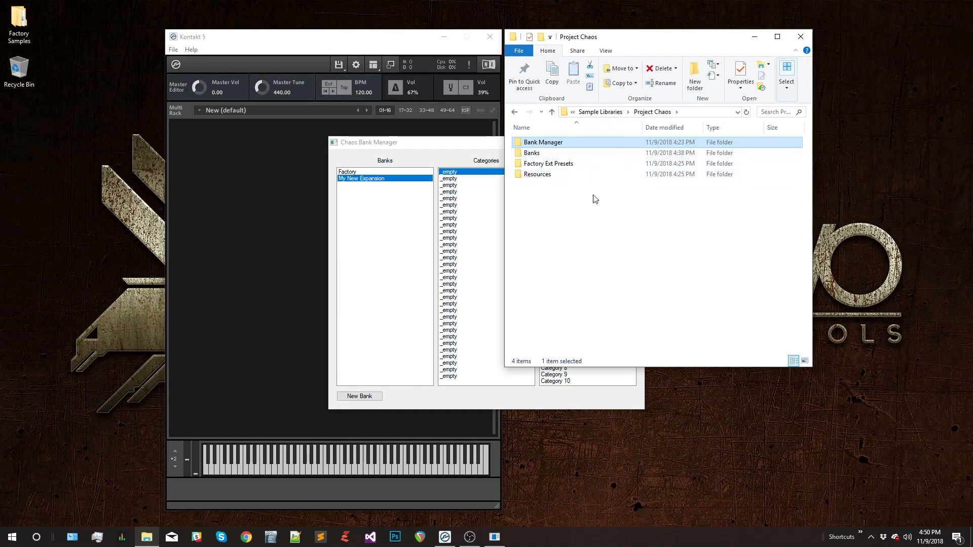
{"action": "double_click", "coordinate": [531, 153]}
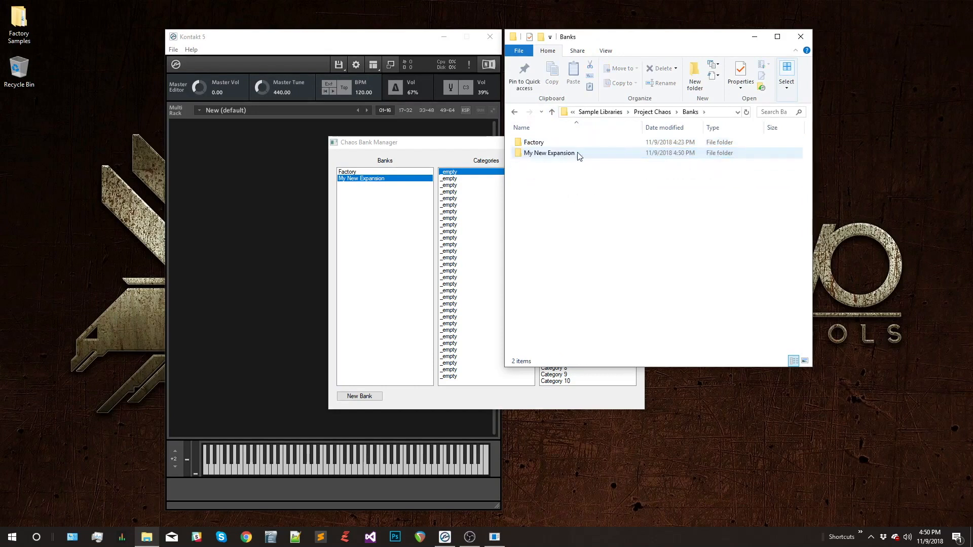
{"action": "mouse_move", "coordinate": [540, 158]}
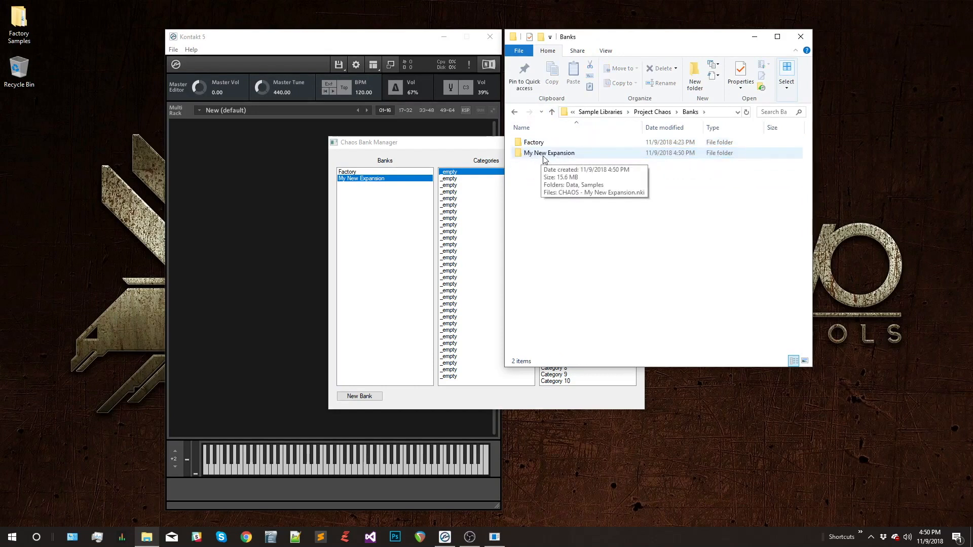
{"action": "double_click", "coordinate": [541, 154]}
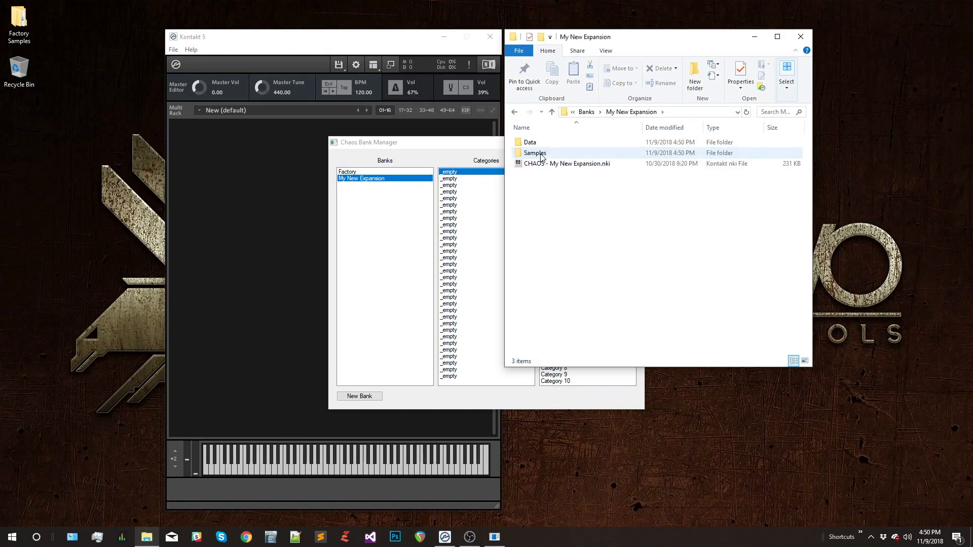
Load CHAOS - My New Expansion.nki into Kontakt to check the new bank's instrument, and remove it from the rack
{"action": "mouse_move", "coordinate": [577, 170]}
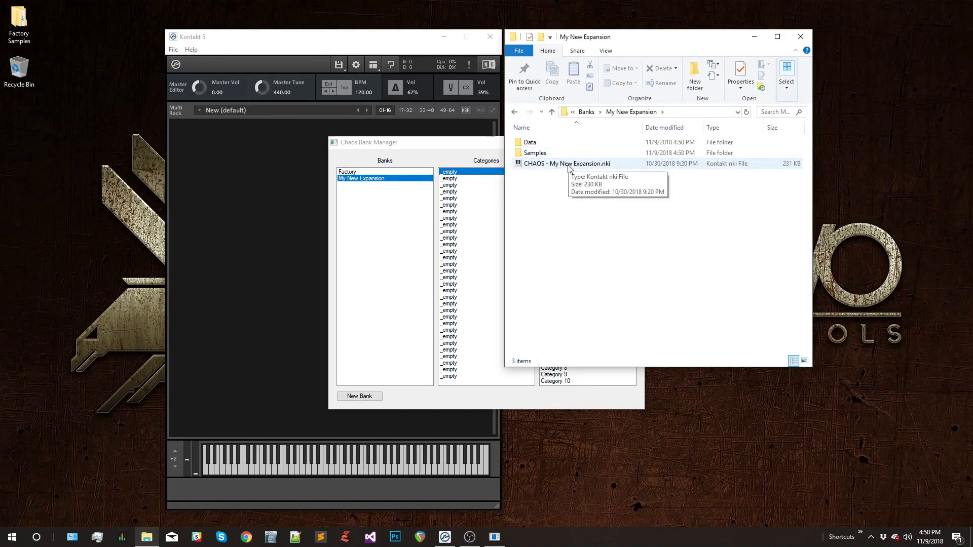
{"action": "left_click_drag", "start_coordinate": [569, 169], "coordinate": [379, 191]}
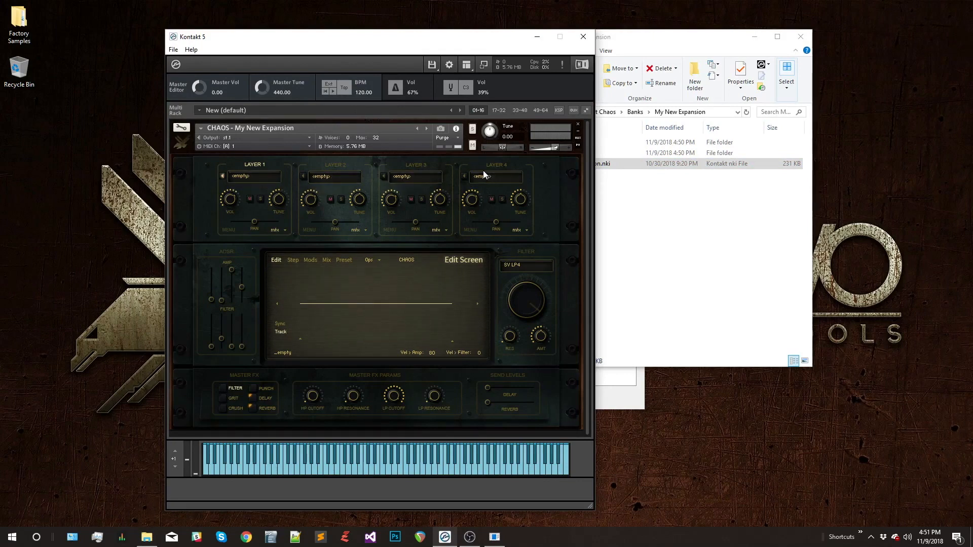
{"action": "left_click", "coordinate": [578, 124]}
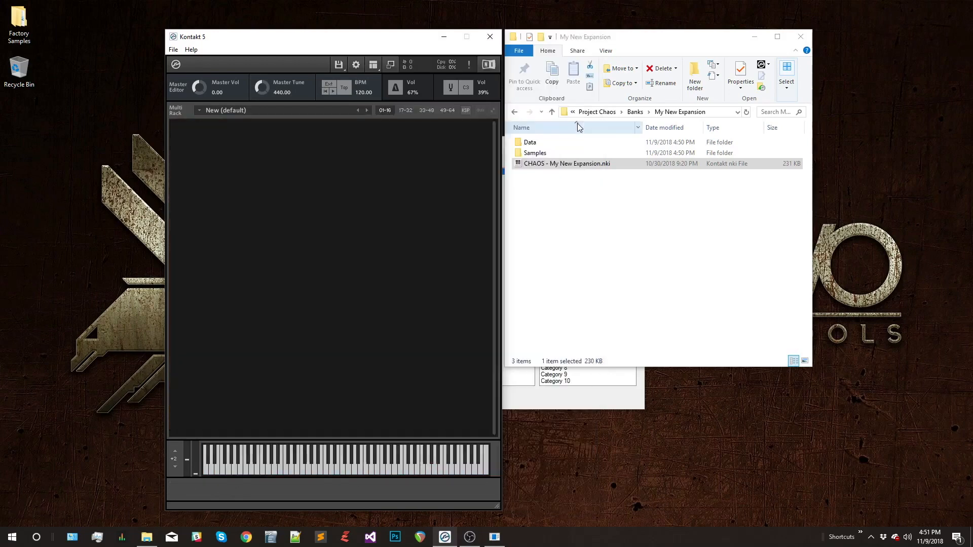
Switch to Chaos Bank Manager and rename the first category of My New Expansion as "Drones"
{"action": "left_click", "coordinate": [541, 400]}
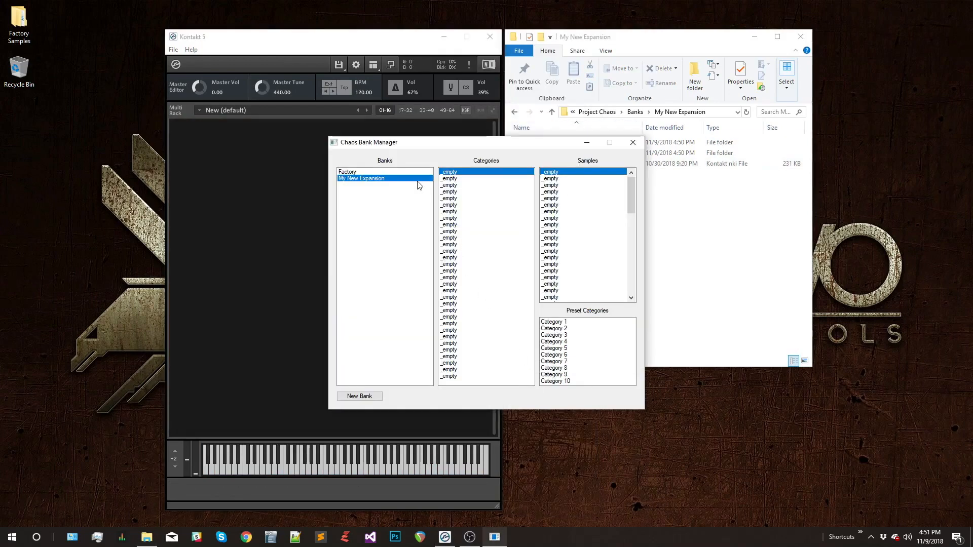
{"action": "double_click", "coordinate": [457, 173]}
{"action": "left_click_drag", "start_coordinate": [438, 276], "coordinate": [412, 276]}
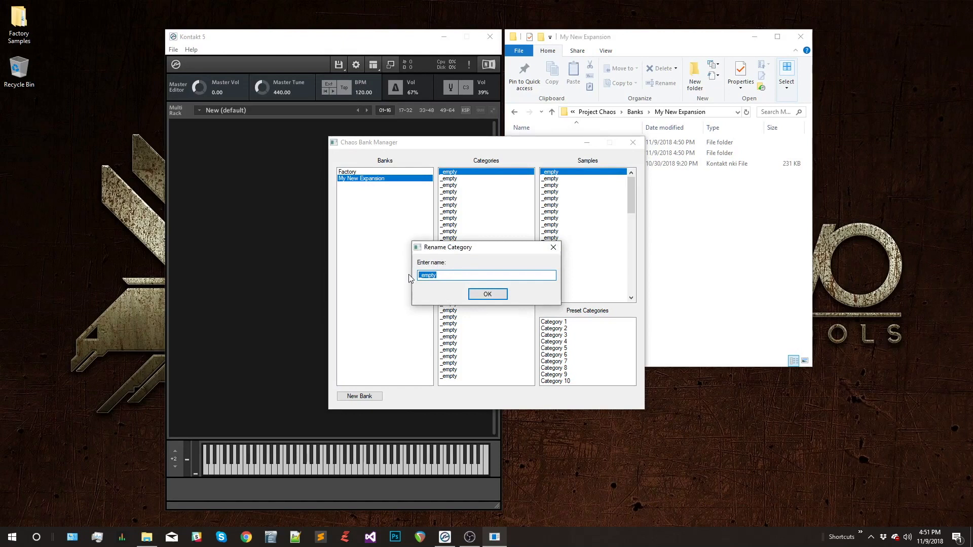
{"action": "type", "text": "Drones"}
{"action": "key", "text": "Return"}
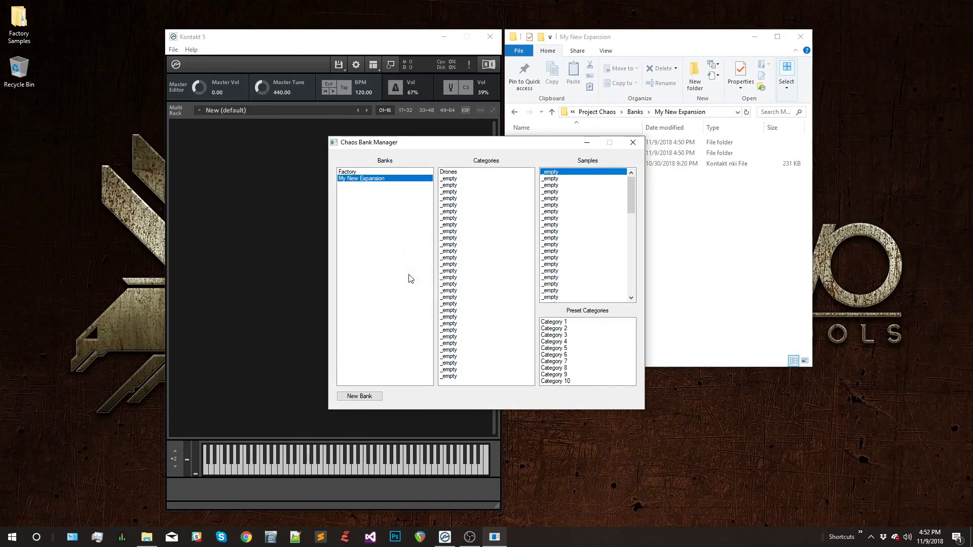
Rename the second category of My New Expansion as "Loops"
{"action": "double_click", "coordinate": [450, 179]}
{"action": "left_click_drag", "start_coordinate": [467, 275], "coordinate": [403, 275]}
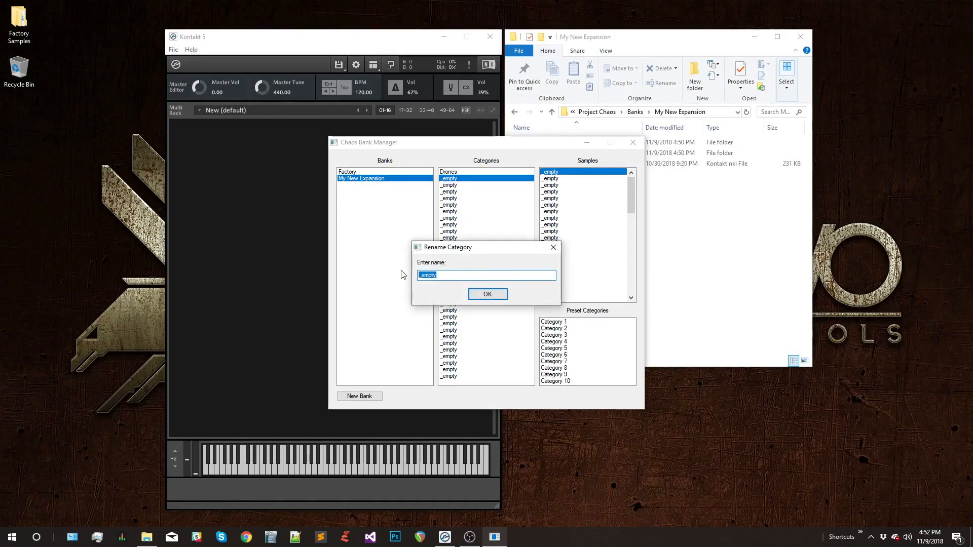
{"action": "type", "text": "Loops"}
{"action": "left_click", "coordinate": [482, 297]}
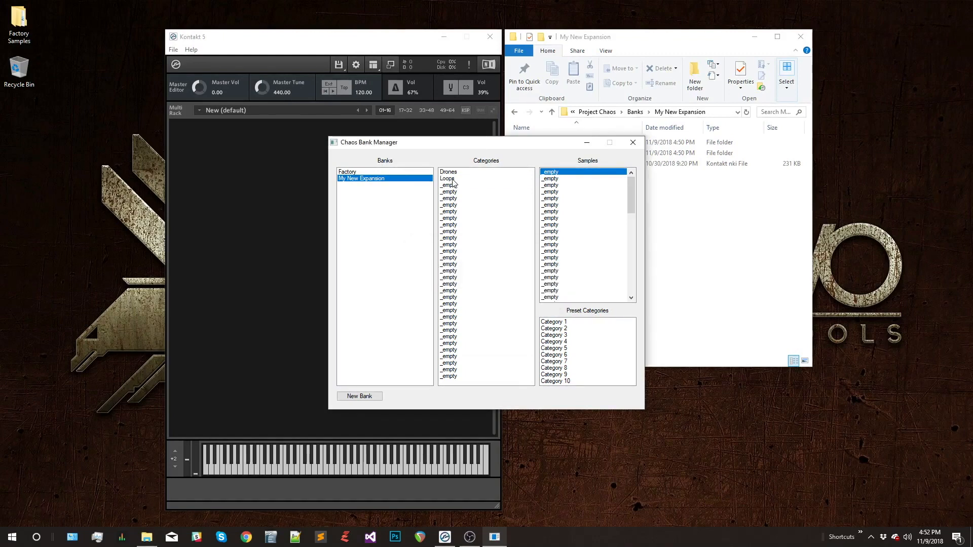
Add Drone1.wav through Drone12.wav from the Factory Samples folder Drones & Textures to the Drones category's samples
{"action": "left_click", "coordinate": [458, 173]}
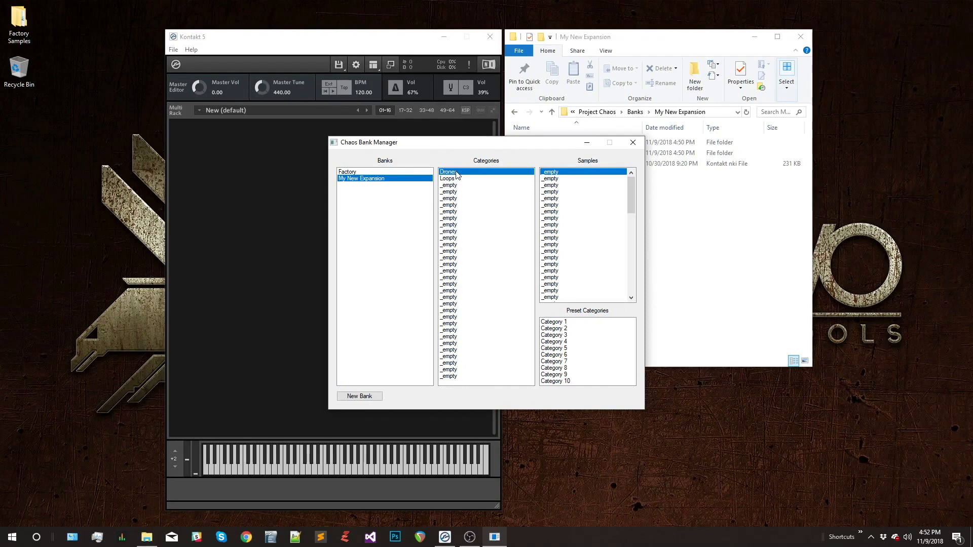
{"action": "double_click", "coordinate": [19, 23]}
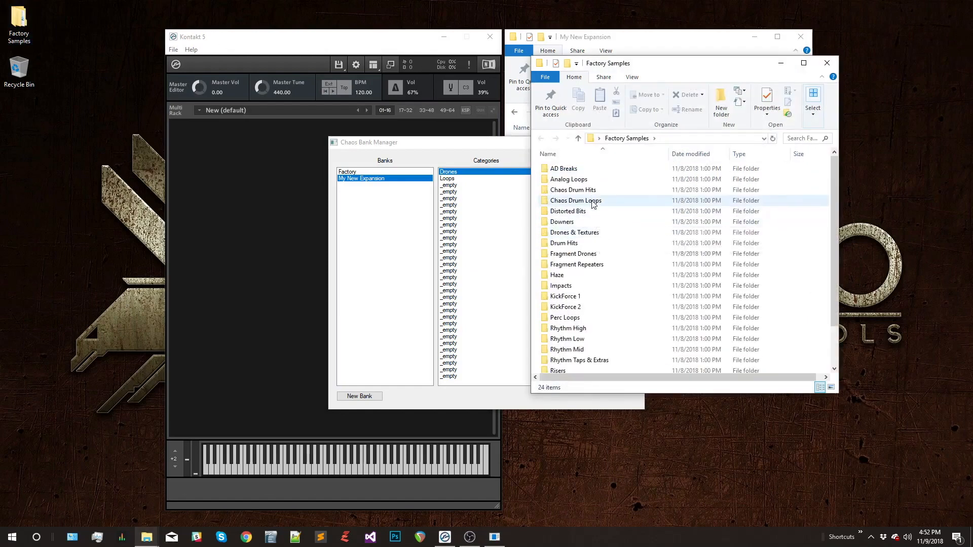
{"action": "double_click", "coordinate": [578, 232]}
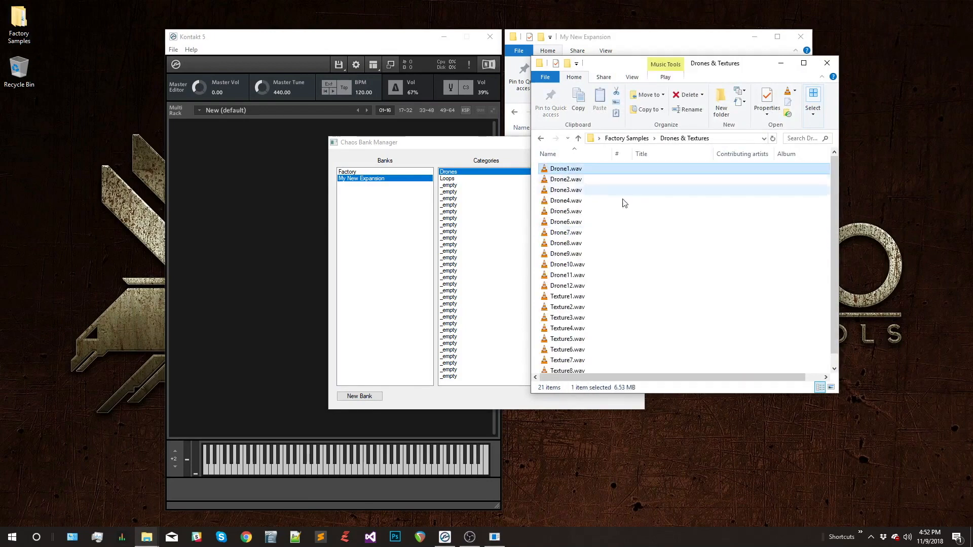
{"action": "scroll", "coordinate": [608, 257], "scroll_direction": "down", "scroll_amount": 1}
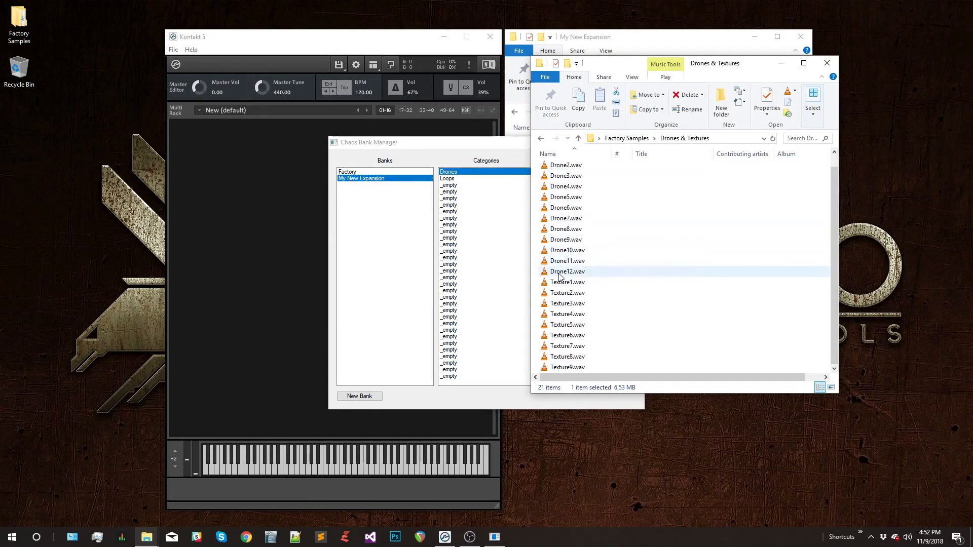
{"action": "left_click", "coordinate": [585, 271], "text": "shift"}
{"action": "scroll", "coordinate": [585, 255], "scroll_direction": "up", "scroll_amount": 1}
{"action": "left_click_drag", "start_coordinate": [500, 147], "coordinate": [368, 150]}
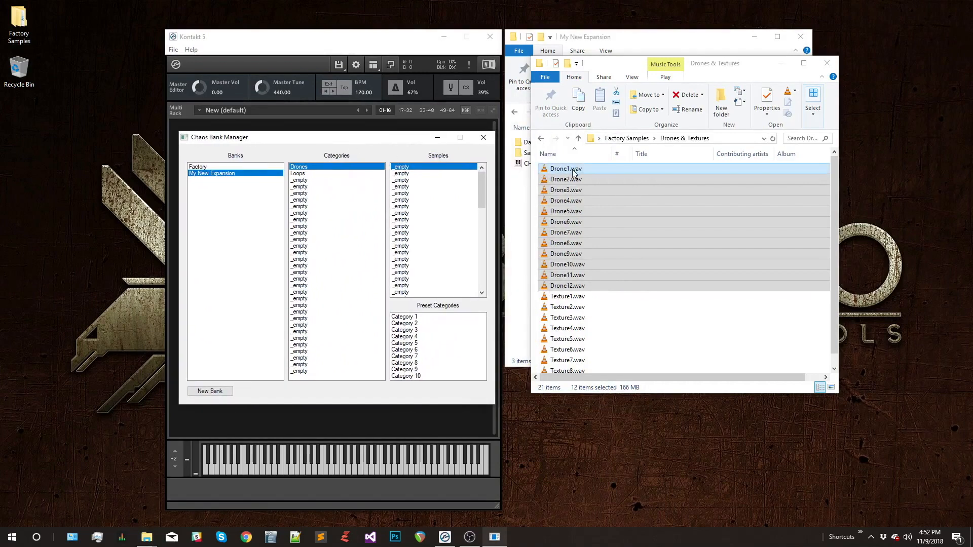
{"action": "left_click_drag", "start_coordinate": [573, 170], "coordinate": [421, 176]}
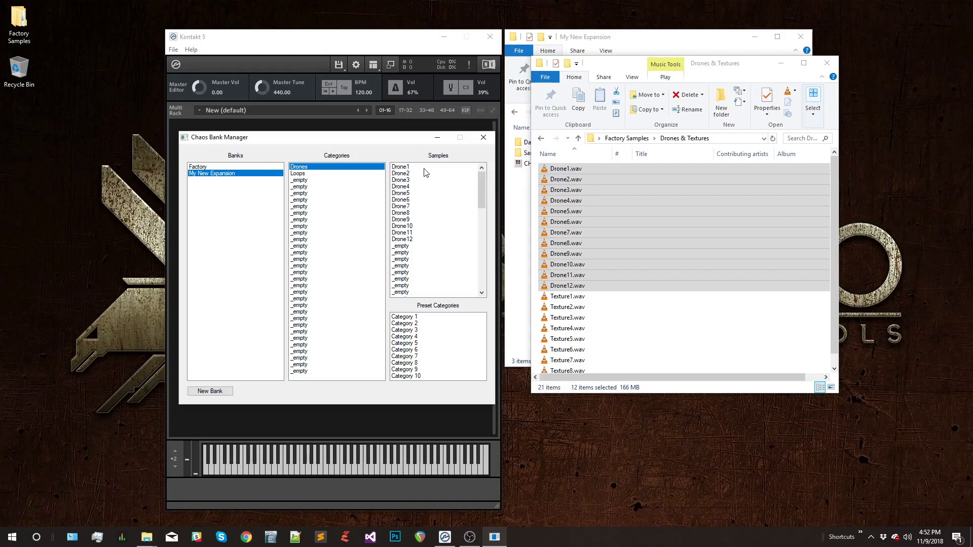
Add ADBreak1_90.wav through ADBreak17_97.wav from the AD Breaks folder to the Loops category's samples
{"action": "left_click", "coordinate": [299, 174]}
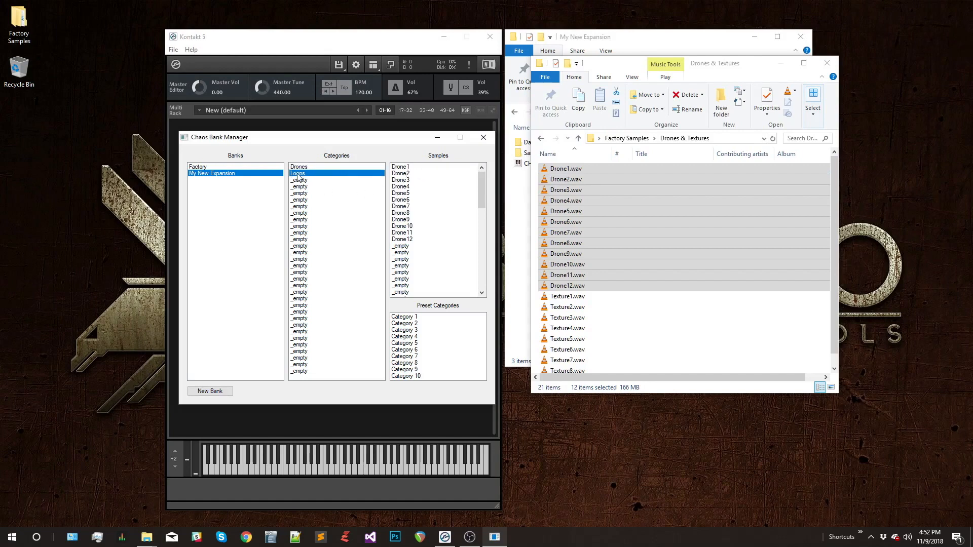
{"action": "left_click", "coordinate": [579, 138]}
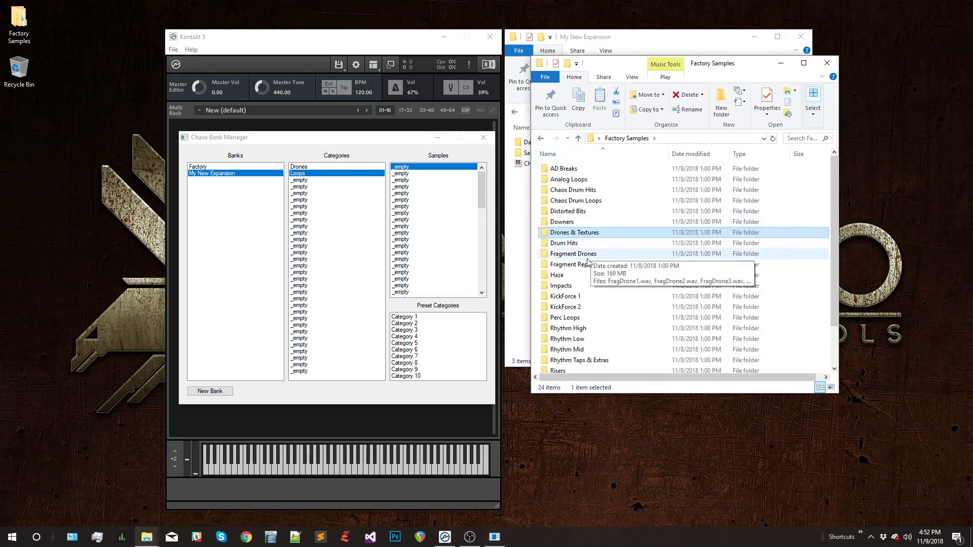
{"action": "double_click", "coordinate": [563, 169]}
{"action": "scroll", "coordinate": [578, 243], "scroll_direction": "down", "scroll_amount": 5}
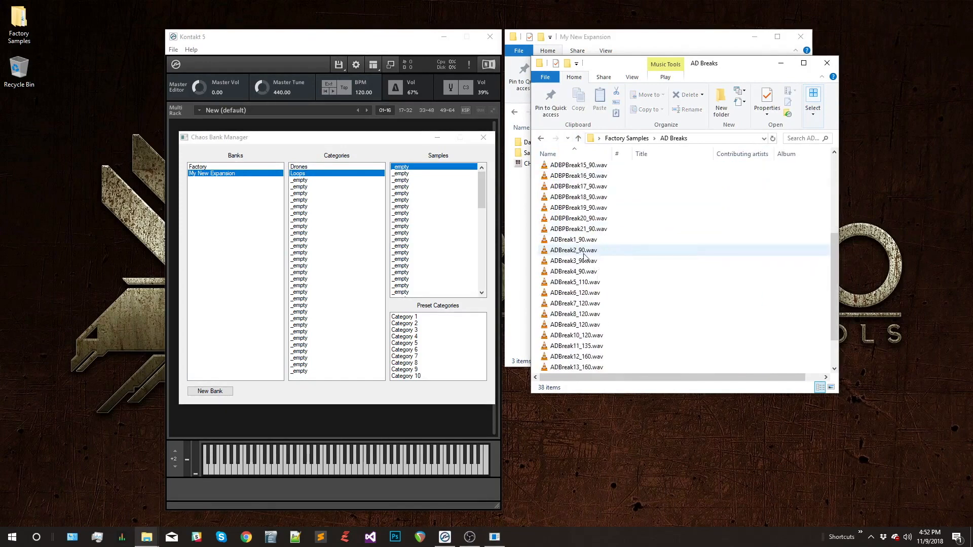
{"action": "left_click", "coordinate": [575, 240]}
{"action": "scroll", "coordinate": [576, 241], "scroll_direction": "down", "scroll_amount": 2}
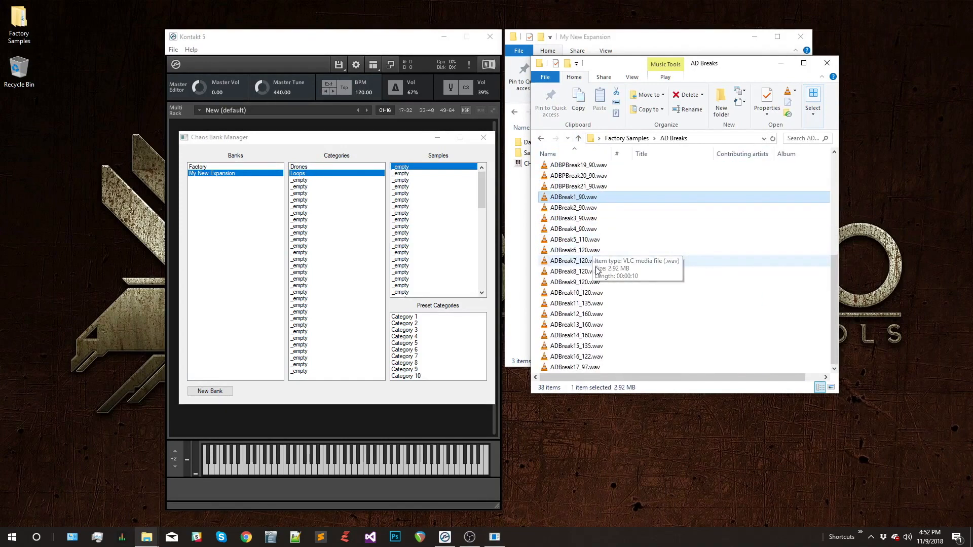
{"action": "left_click", "coordinate": [571, 368], "text": "shift"}
{"action": "left_click_drag", "start_coordinate": [568, 286], "coordinate": [406, 179]}
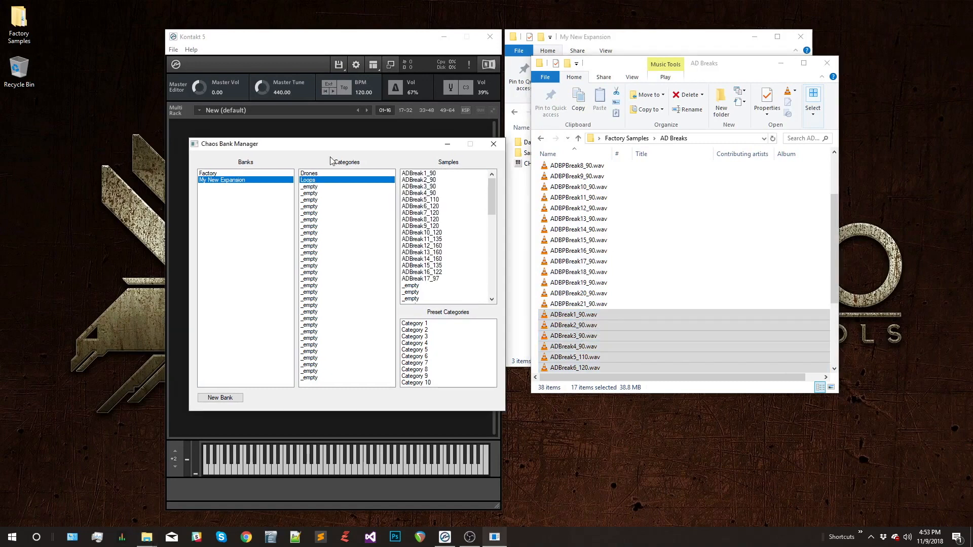
Close Chaos Bank Manager and the sample folder, and load CHAOS - My New Expansion.nki into Kontakt
{"action": "left_click", "coordinate": [498, 147]}
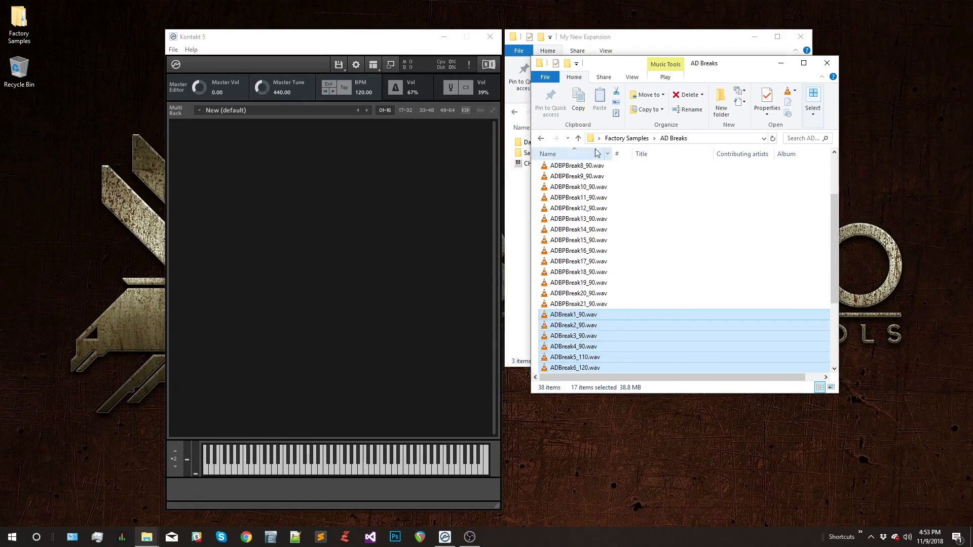
{"action": "left_click", "coordinate": [827, 63]}
{"action": "left_click", "coordinate": [580, 163]}
{"action": "left_click_drag", "start_coordinate": [581, 165], "coordinate": [257, 203]}
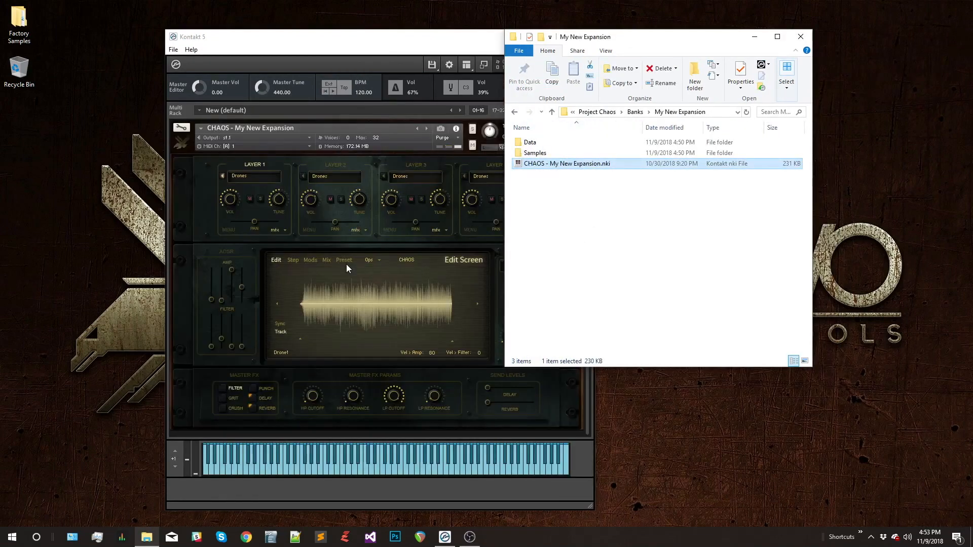
Switch to Kontakt and check the categories offered for the layers, keeping them on Drones
{"action": "left_click", "coordinate": [321, 39]}
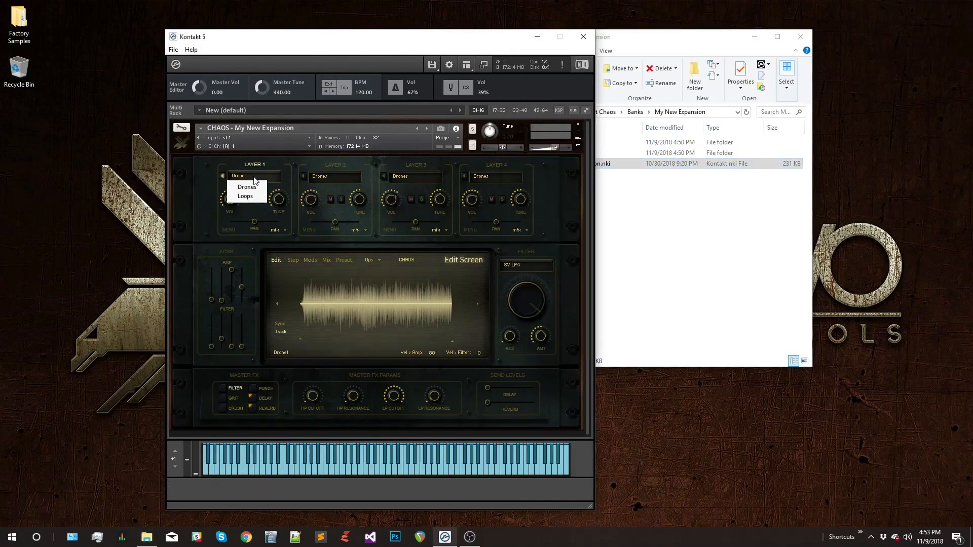
{"action": "left_click", "coordinate": [247, 187]}
{"action": "left_click", "coordinate": [338, 187]}
{"action": "left_click", "coordinate": [409, 188]}
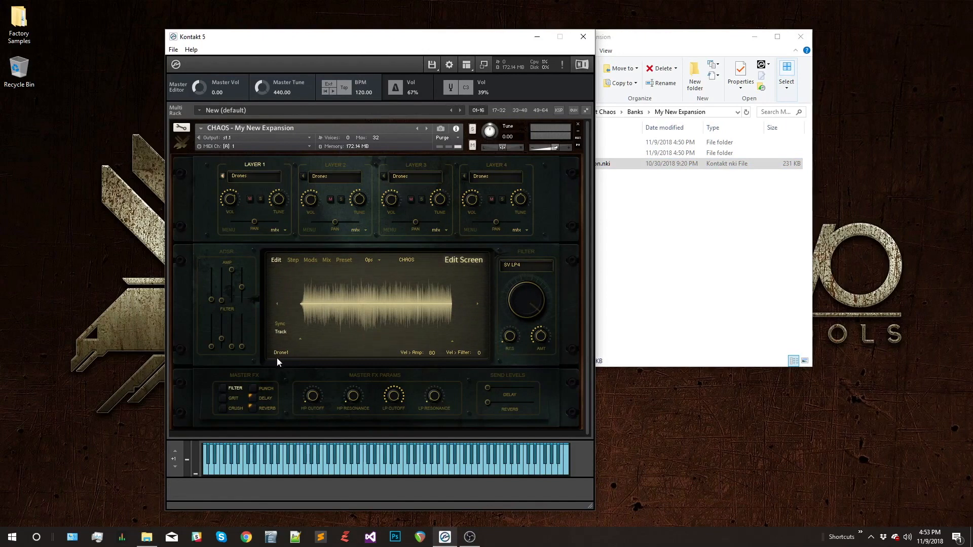
Browse forward through the Drones samples assigned to Layer 1
{"action": "left_click", "coordinate": [478, 307]}
{"action": "left_click", "coordinate": [477, 306]}
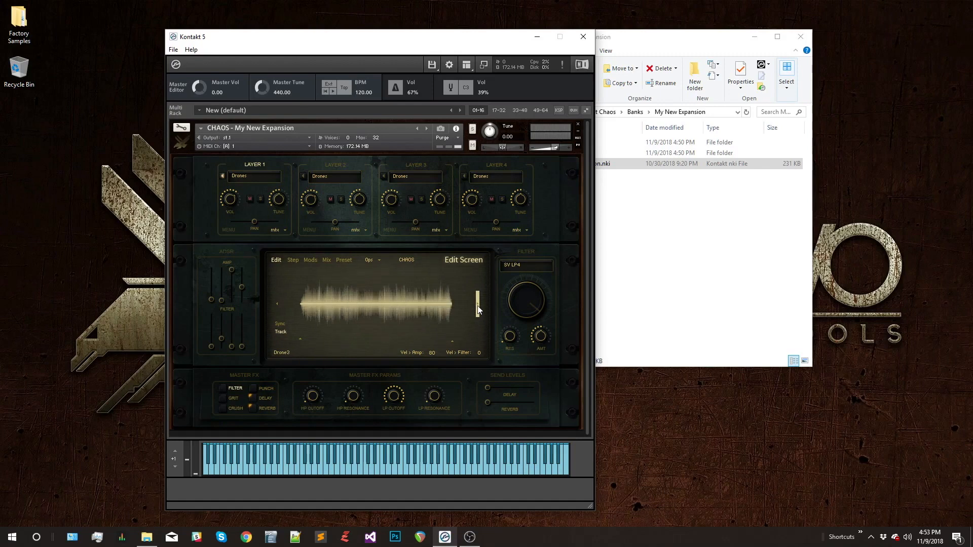
{"action": "left_click", "coordinate": [478, 304]}
{"action": "left_click", "coordinate": [478, 304]}
{"action": "left_click", "coordinate": [478, 304]}
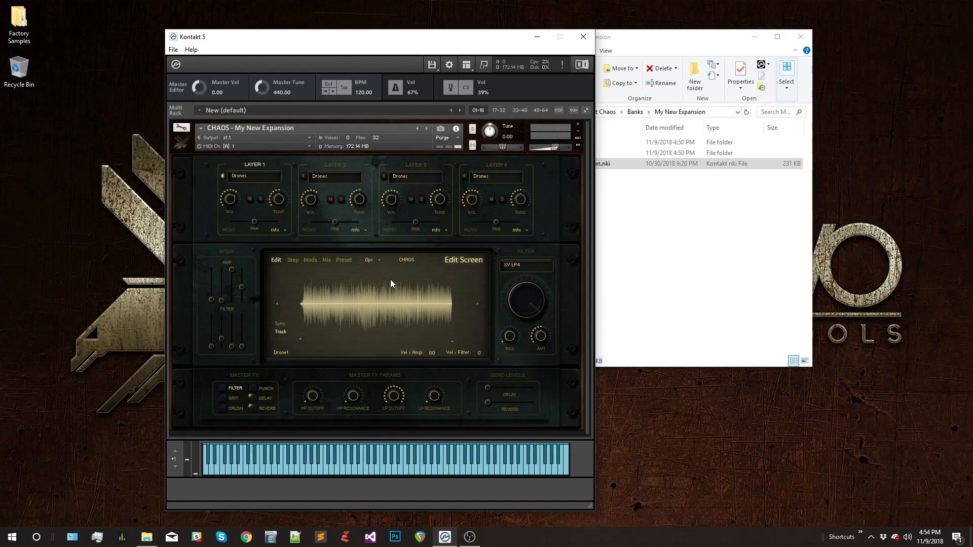
Show the pitch adjuster on the Edit screen for the Layer 1 sample
{"action": "left_click", "coordinate": [262, 177]}
{"action": "left_click", "coordinate": [374, 261]}
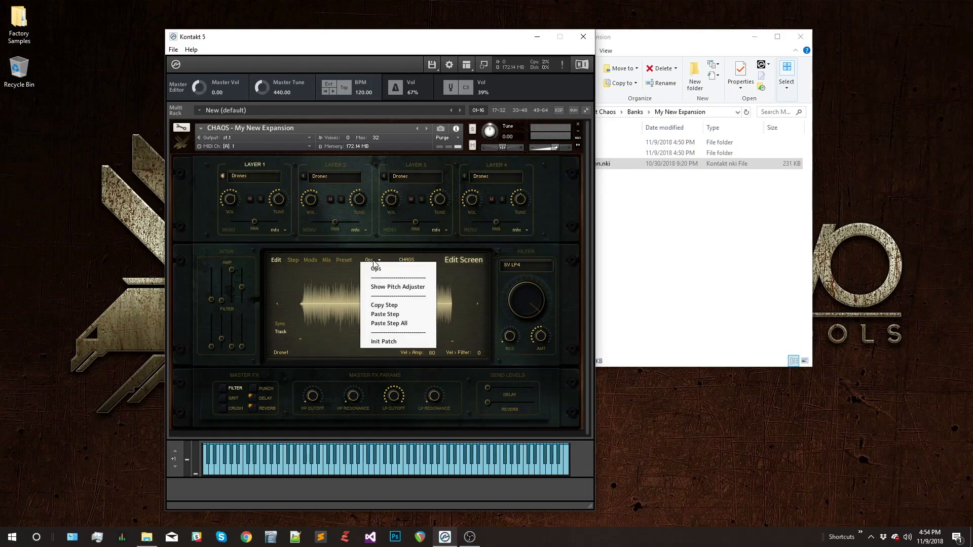
{"action": "left_click", "coordinate": [387, 287]}
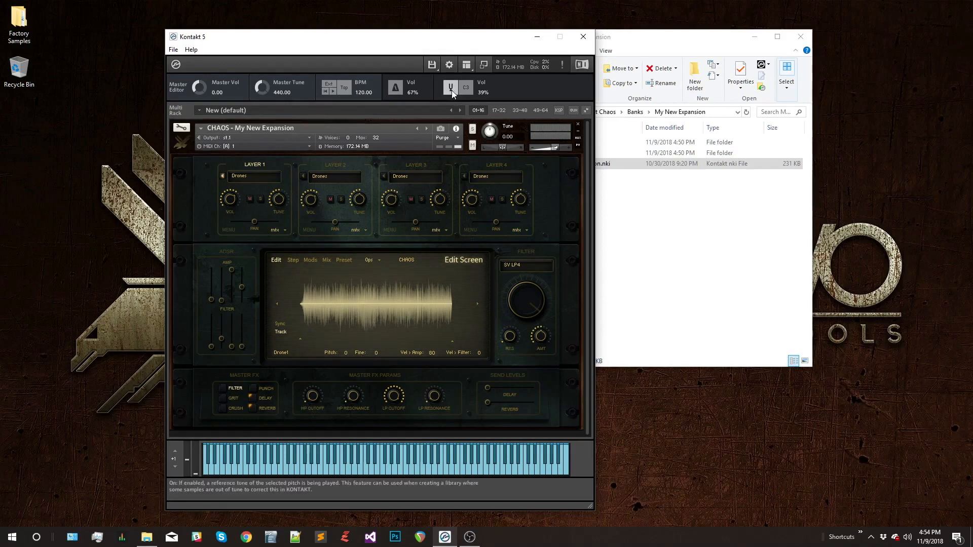
Compare Drone1 with the Master Editor's C3 reference tone, set its pitch to 5, and switch the tone off
{"action": "left_click", "coordinate": [467, 65]}
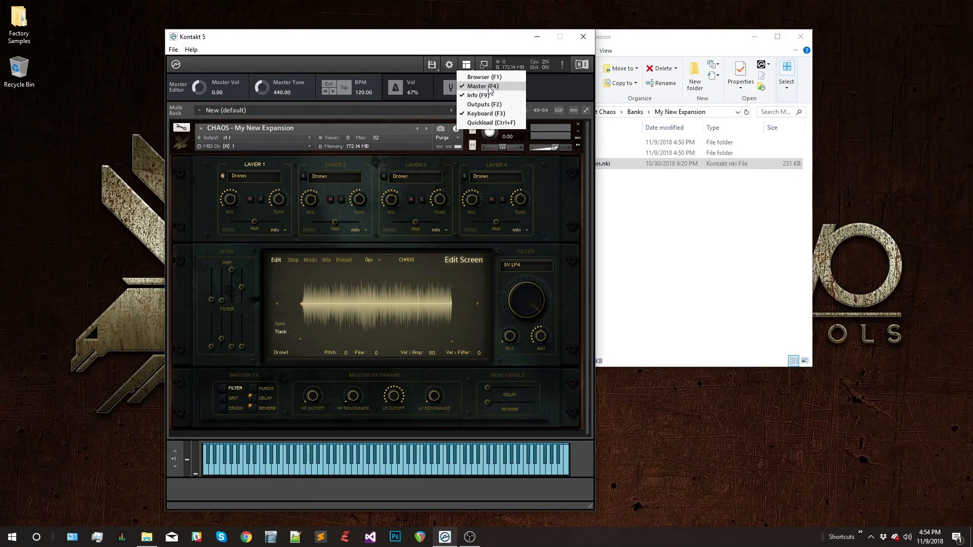
{"action": "left_click", "coordinate": [449, 91]}
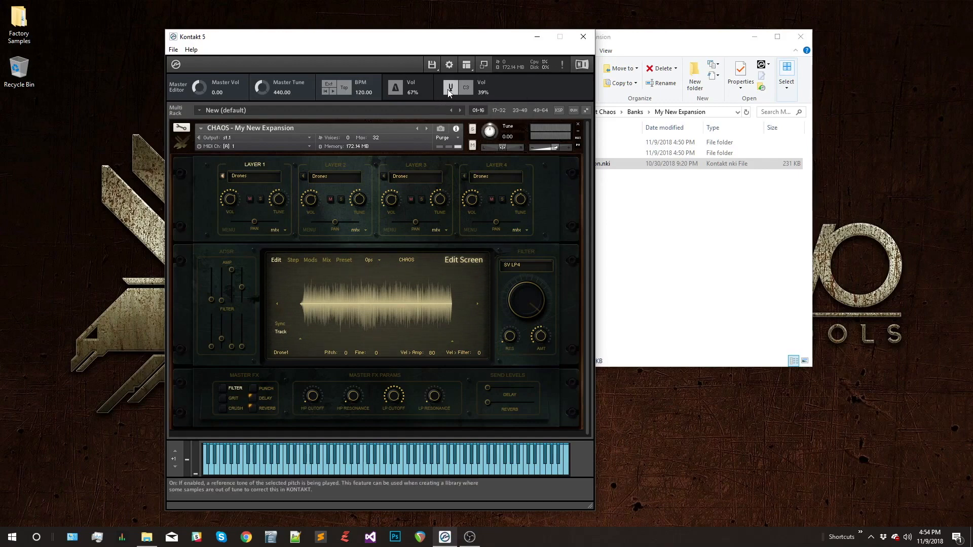
{"action": "left_click", "coordinate": [449, 90]}
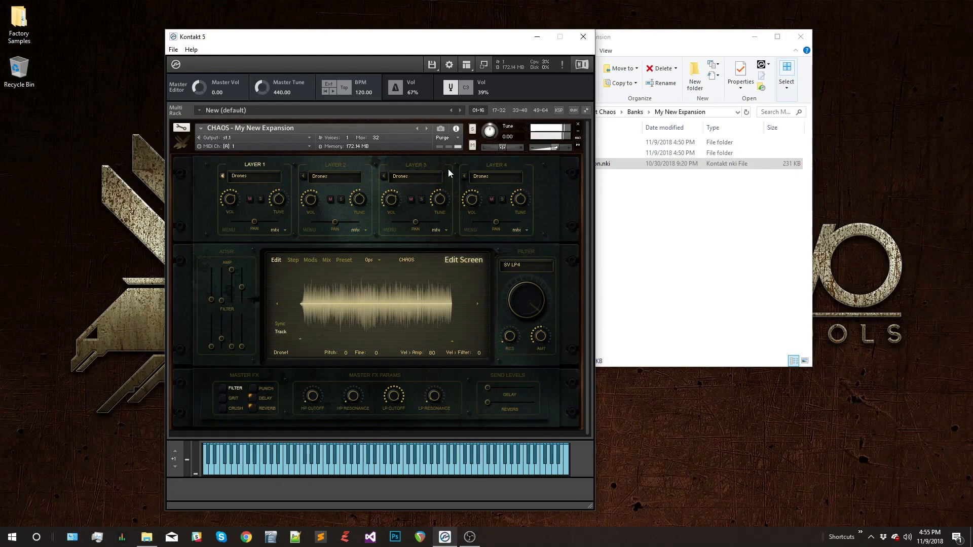
{"action": "left_click", "coordinate": [452, 88]}
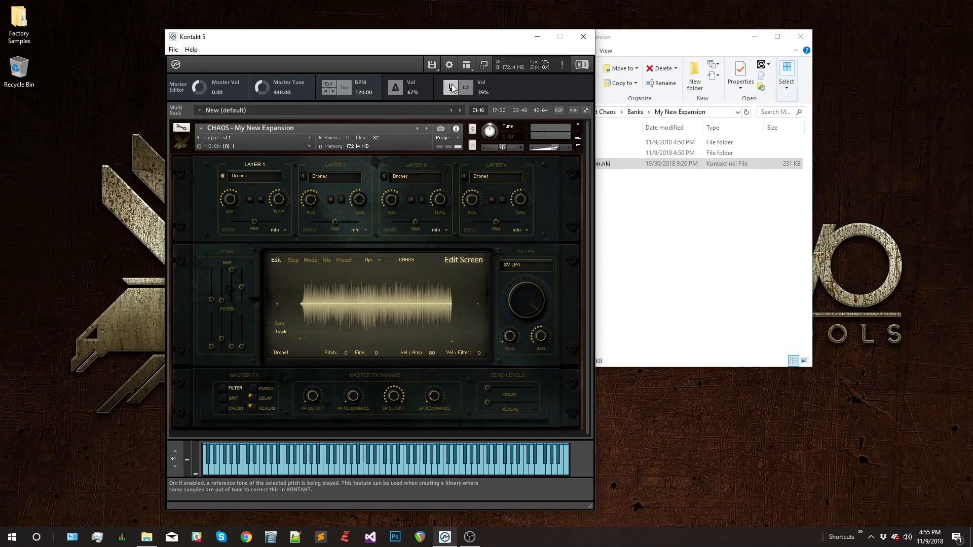
{"action": "left_click", "coordinate": [452, 89]}
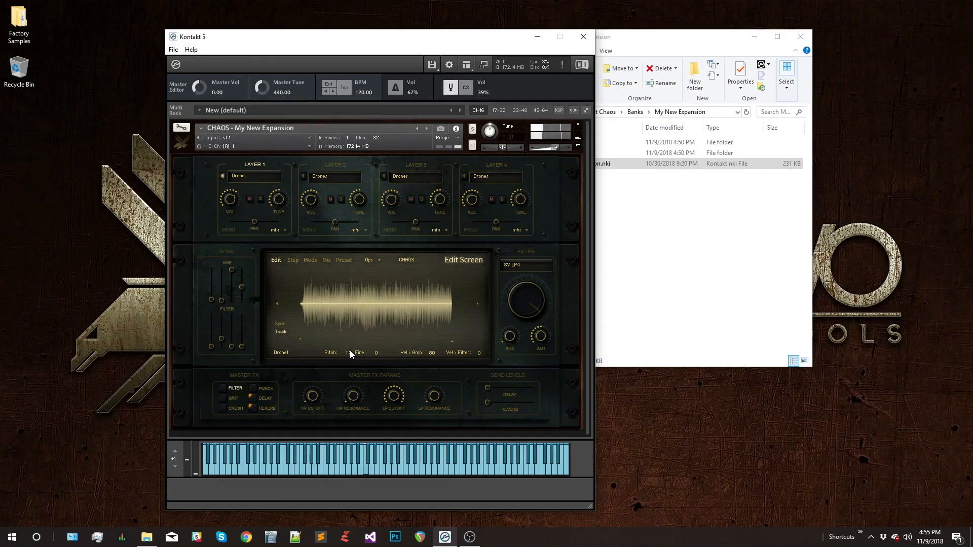
{"action": "scroll", "coordinate": [350, 354], "scroll_direction": "up", "scroll_amount": 2}
{"action": "scroll", "coordinate": [350, 351], "scroll_direction": "up", "scroll_amount": 1}
{"action": "left_click", "coordinate": [451, 88]}
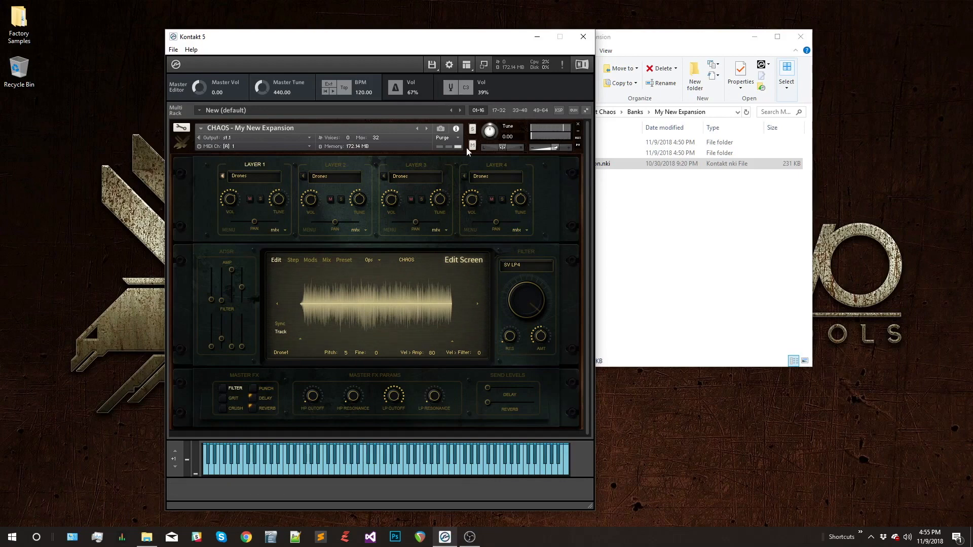
Load Drone2 in Layer 1 and set its pitch to 5 against the reference tone
{"action": "left_click", "coordinate": [478, 307]}
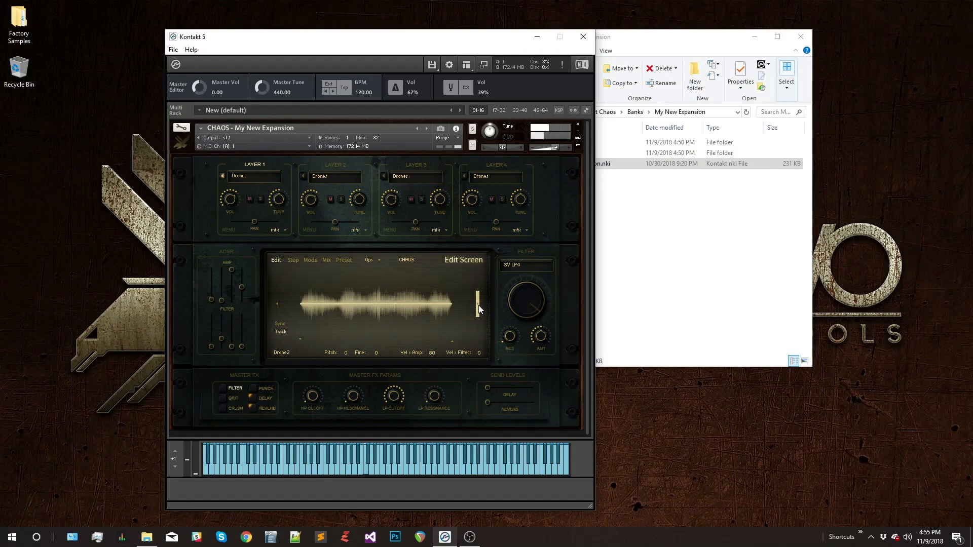
{"action": "left_click", "coordinate": [451, 88]}
{"action": "scroll", "coordinate": [351, 354], "scroll_direction": "down", "scroll_amount": 6}
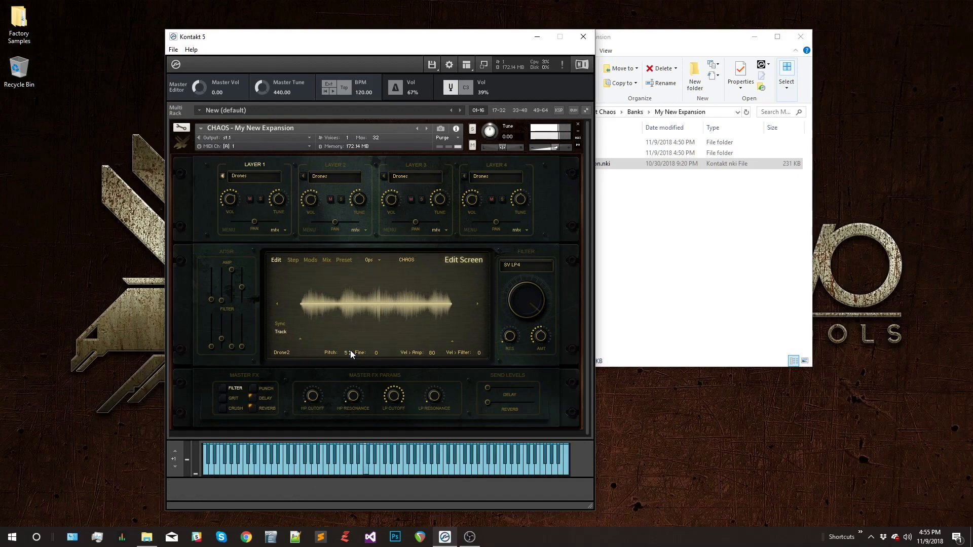
{"action": "left_click", "coordinate": [451, 88]}
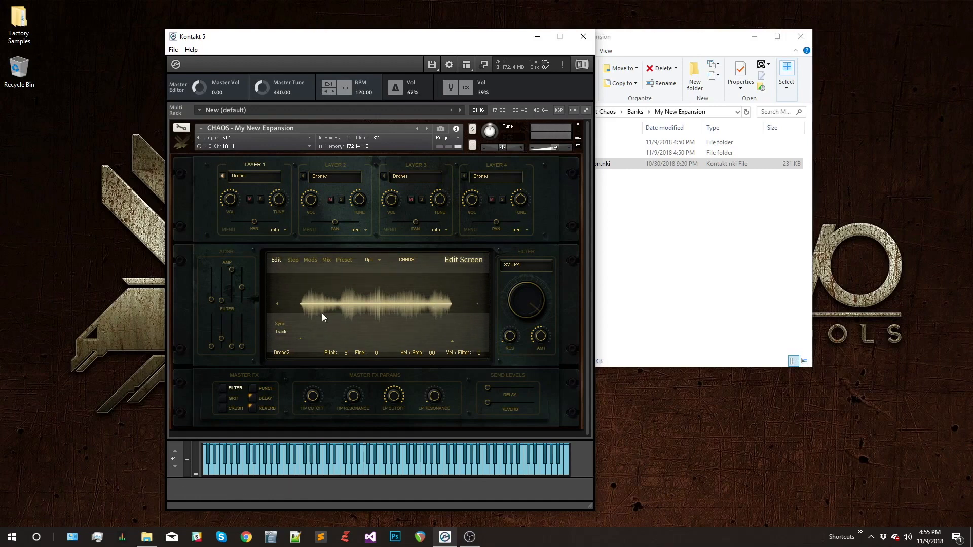
Save the CHAOS - My New Expansion instrument from its edit mode and return to the performance view
{"action": "left_click", "coordinate": [182, 129]}
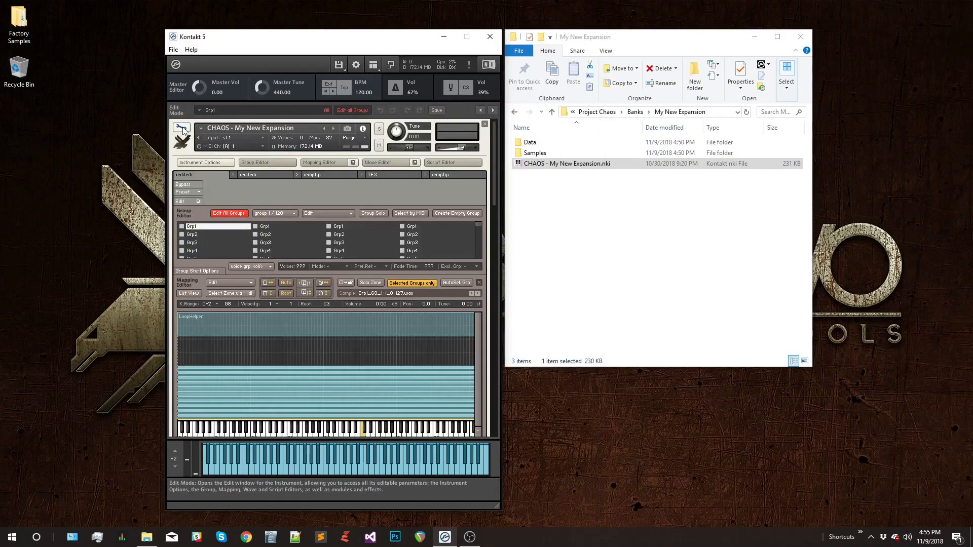
{"action": "left_click", "coordinate": [437, 110]}
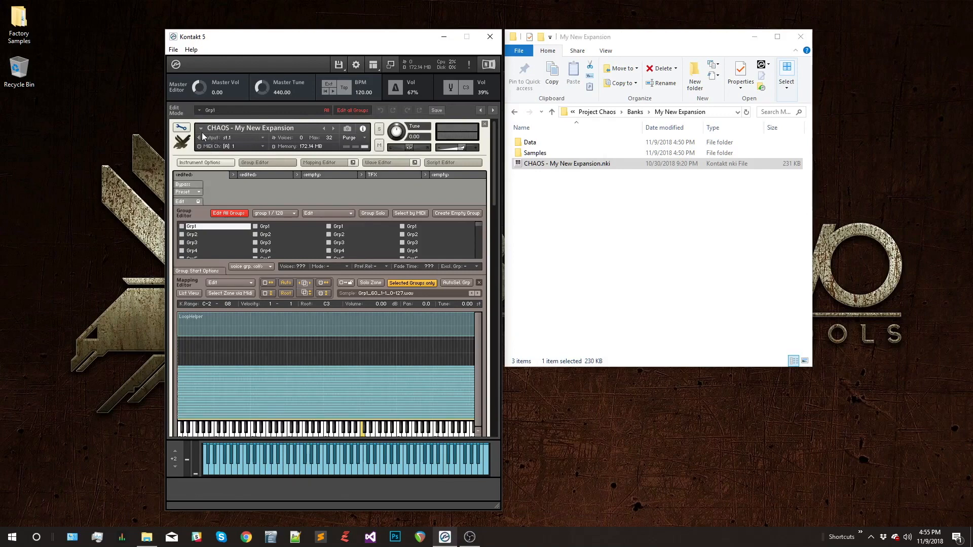
{"action": "left_click", "coordinate": [182, 129]}
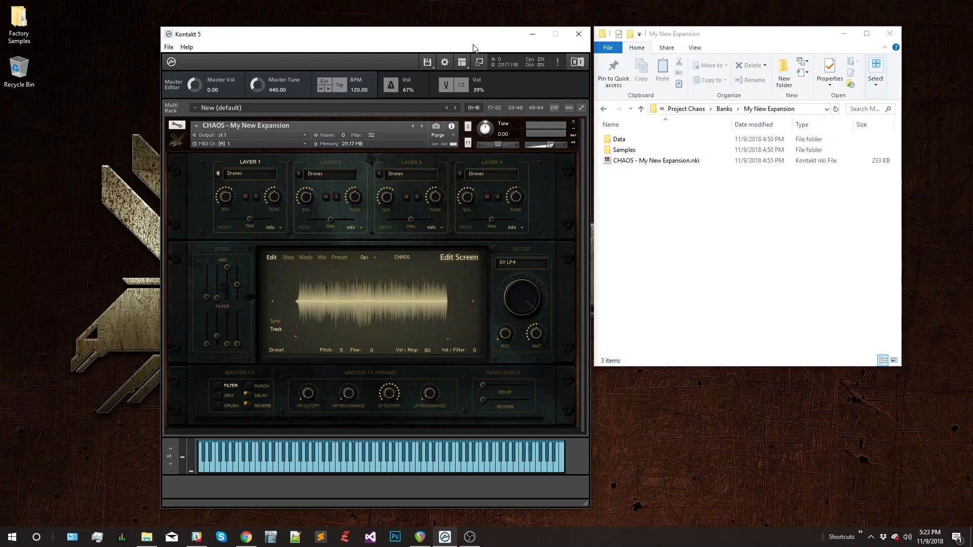
Set Layer 1 to the Loops category and select all the Grp2 groups in the instrument's Group Editor
{"action": "left_click", "coordinate": [260, 178]}
{"action": "left_click", "coordinate": [241, 194]}
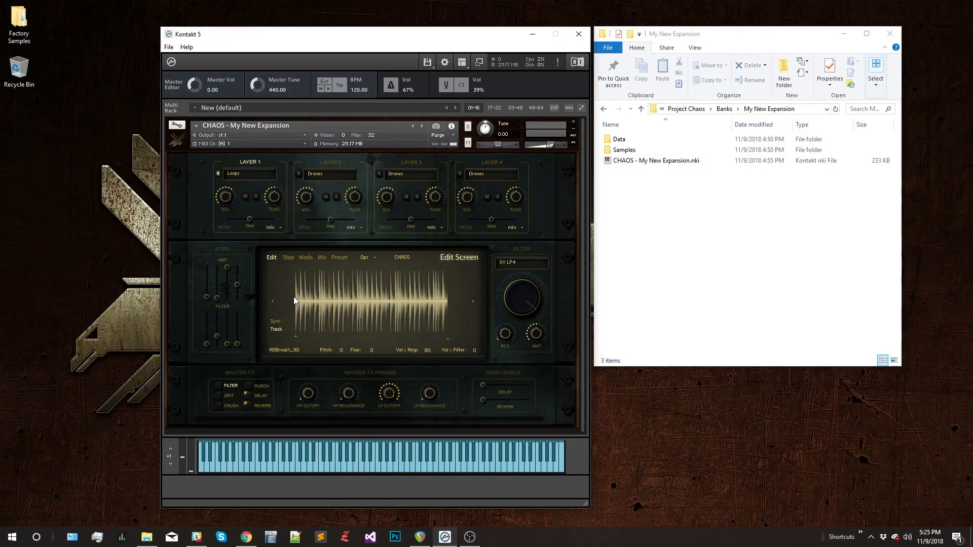
{"action": "left_click", "coordinate": [177, 127]}
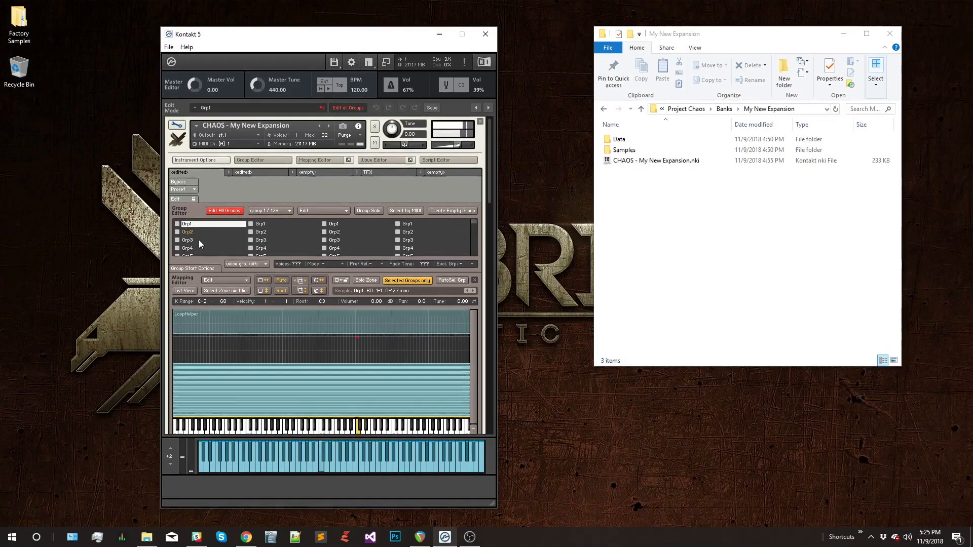
{"action": "mouse_move", "coordinate": [473, 223]}
{"action": "left_mouse_down"}
{"action": "mouse_move", "coordinate": [476, 237]}
{"action": "mouse_move", "coordinate": [477, 210]}
{"action": "left_mouse_up"}
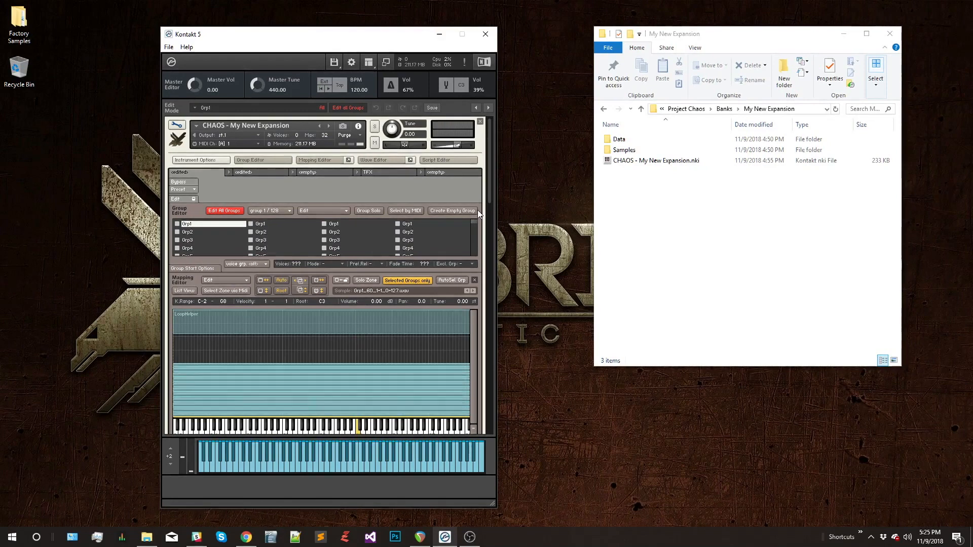
{"action": "left_click", "coordinate": [195, 232]}
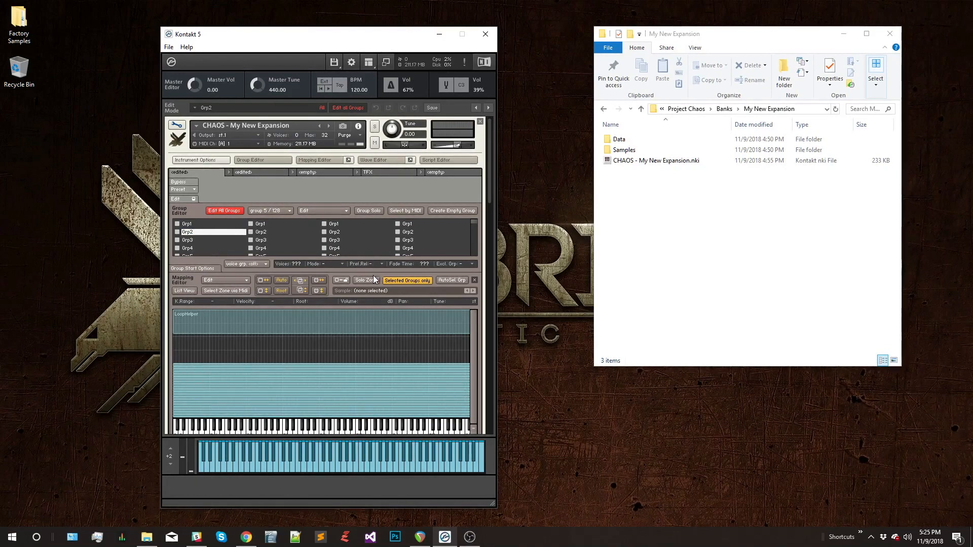
{"action": "left_click", "coordinate": [414, 281]}
{"action": "left_click", "coordinate": [416, 281]}
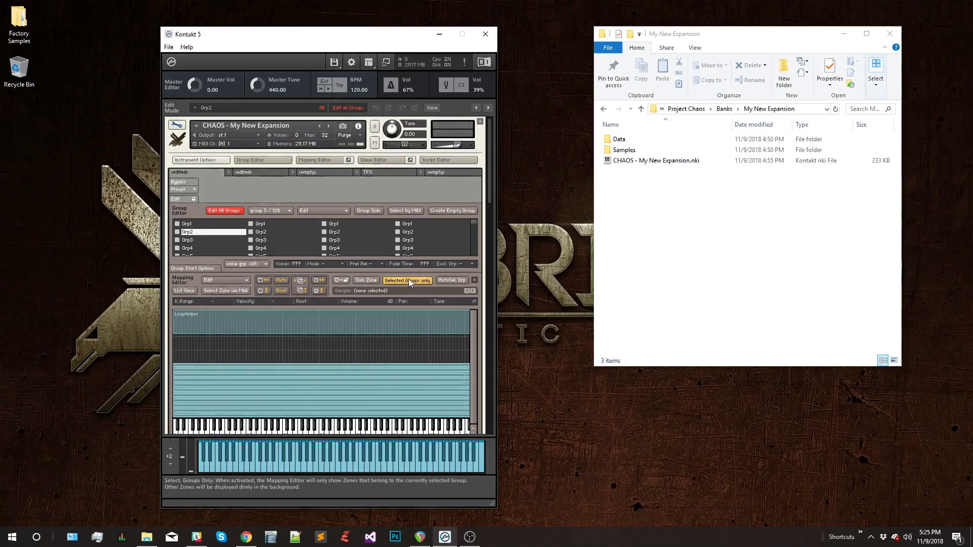
{"action": "left_click", "coordinate": [193, 232]}
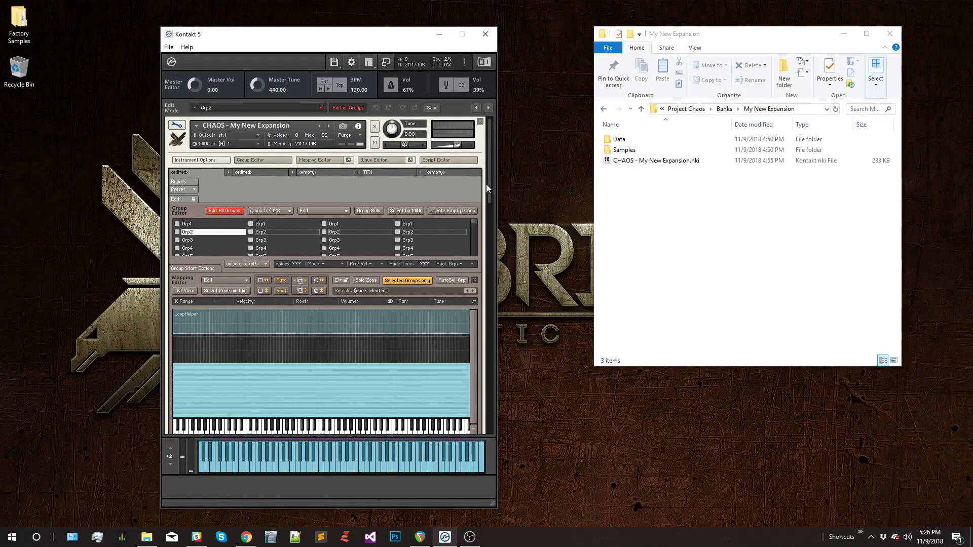
Select all Grp2 sample zones in the Mapping Editor and add the LoopHelper zone as the current one
{"action": "left_click_drag", "start_coordinate": [490, 175], "coordinate": [491, 196]}
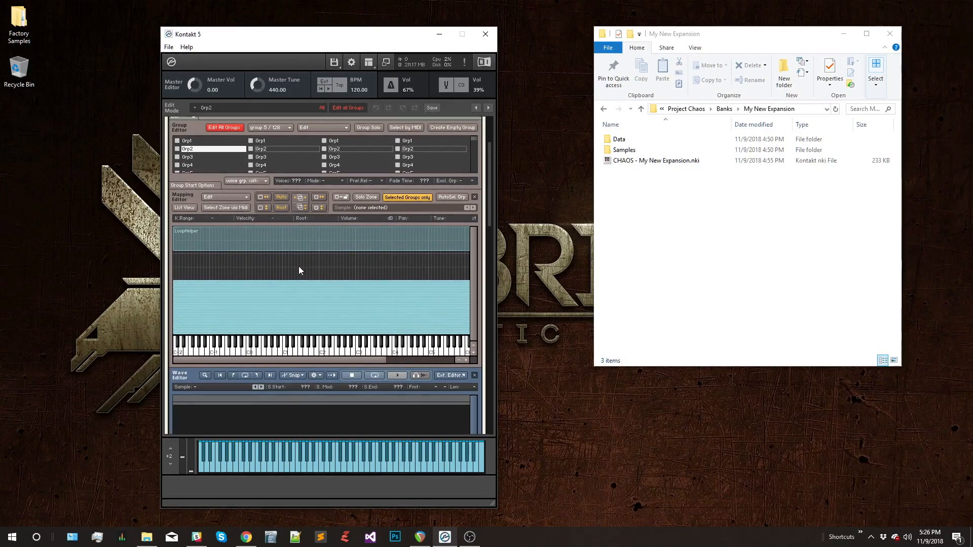
{"action": "left_click_drag", "start_coordinate": [299, 270], "coordinate": [321, 349]}
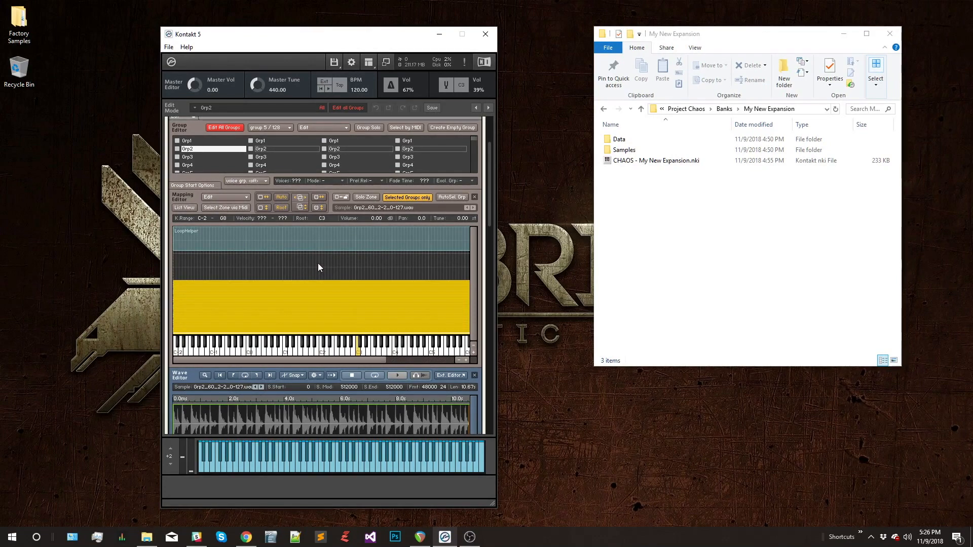
{"action": "left_click", "coordinate": [260, 235], "text": "shift"}
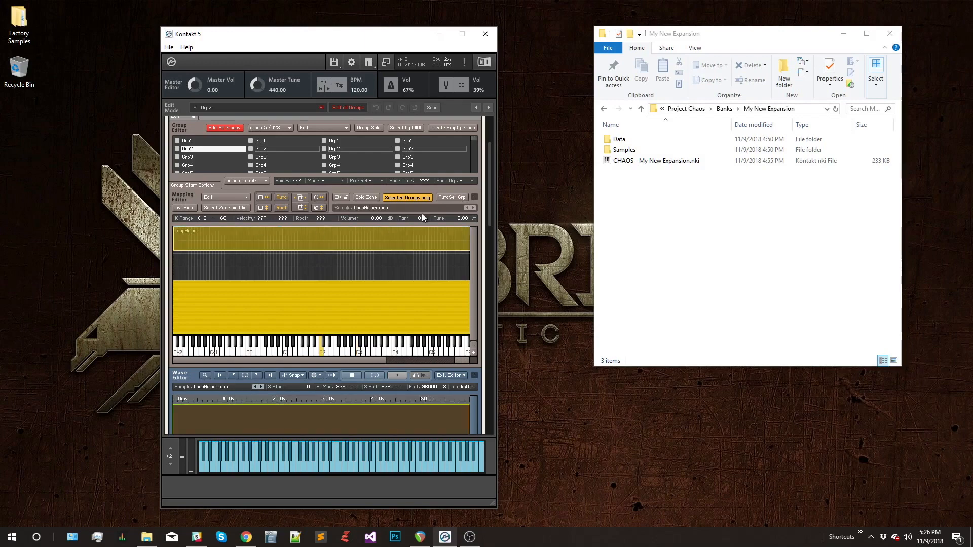
Copy the LoopHelper zone's loop settings to all selected zones and return to the performance view
{"action": "left_click_drag", "start_coordinate": [487, 194], "coordinate": [488, 212]}
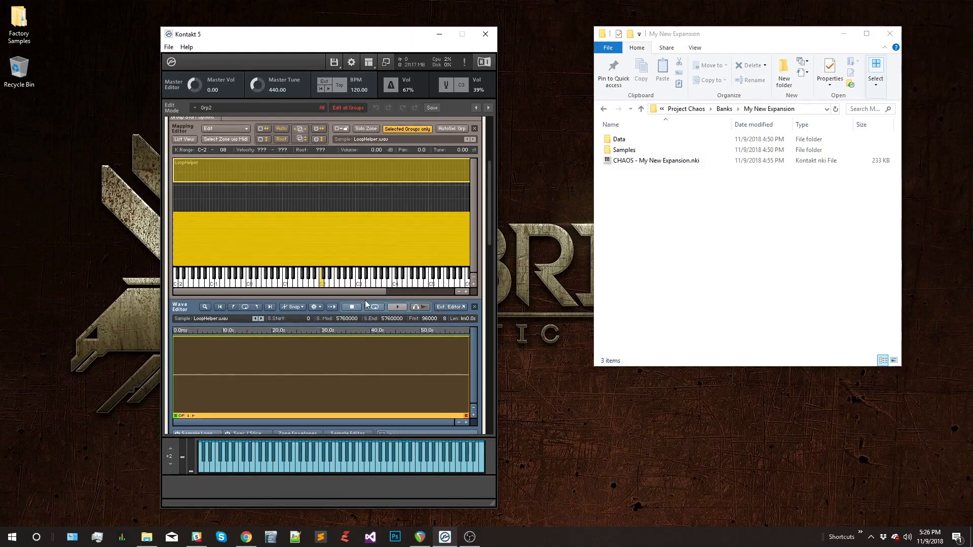
{"action": "left_click", "coordinate": [315, 307]}
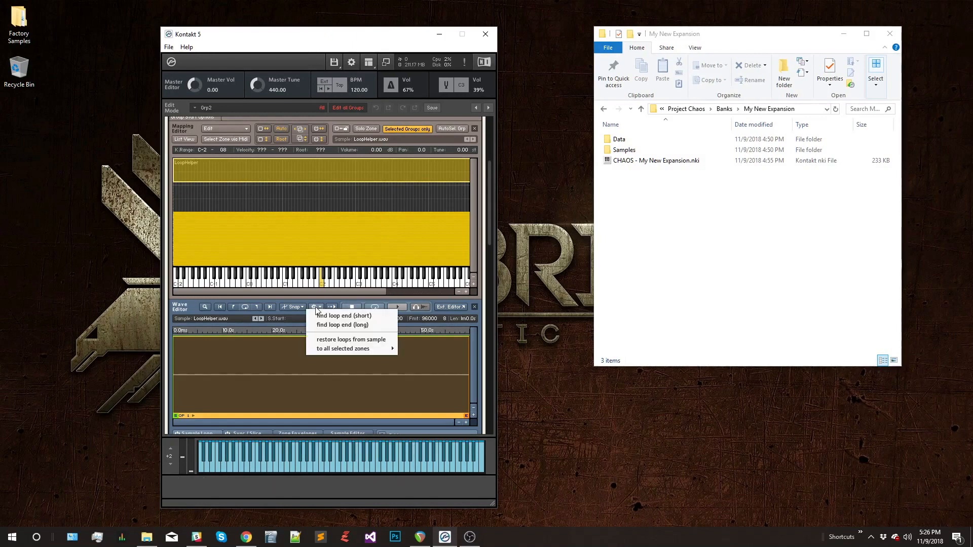
{"action": "mouse_move", "coordinate": [337, 351]}
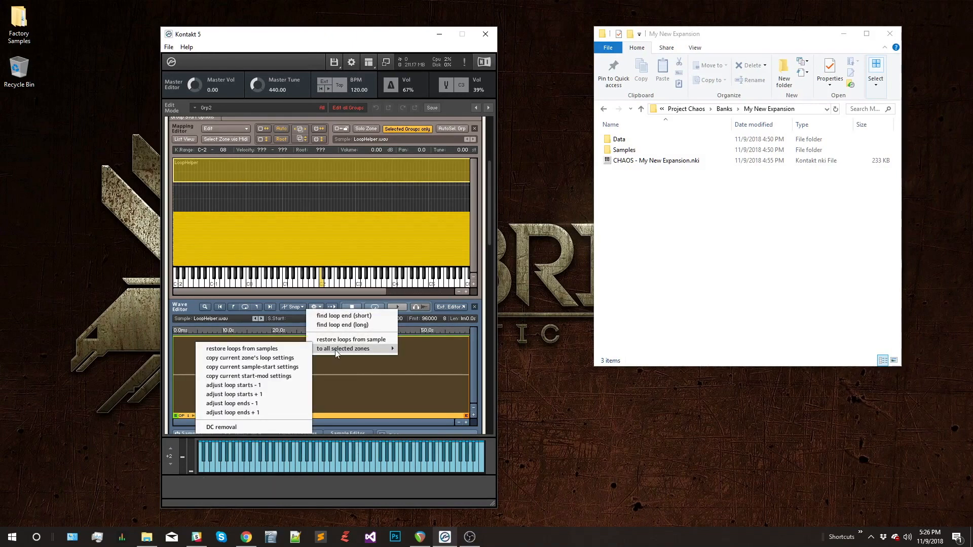
{"action": "left_click", "coordinate": [269, 358]}
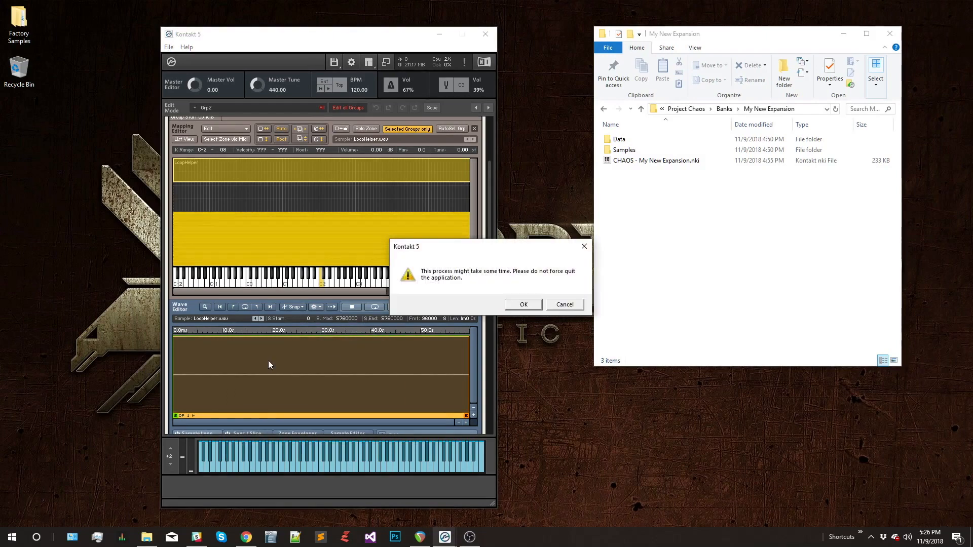
{"action": "left_click", "coordinate": [523, 305]}
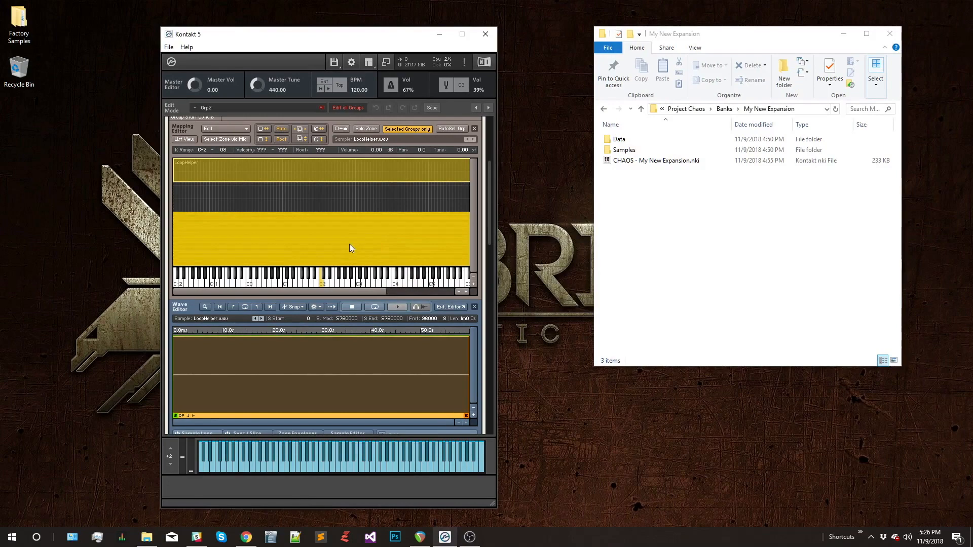
{"action": "scroll", "coordinate": [486, 229], "scroll_direction": "down", "scroll_amount": 3}
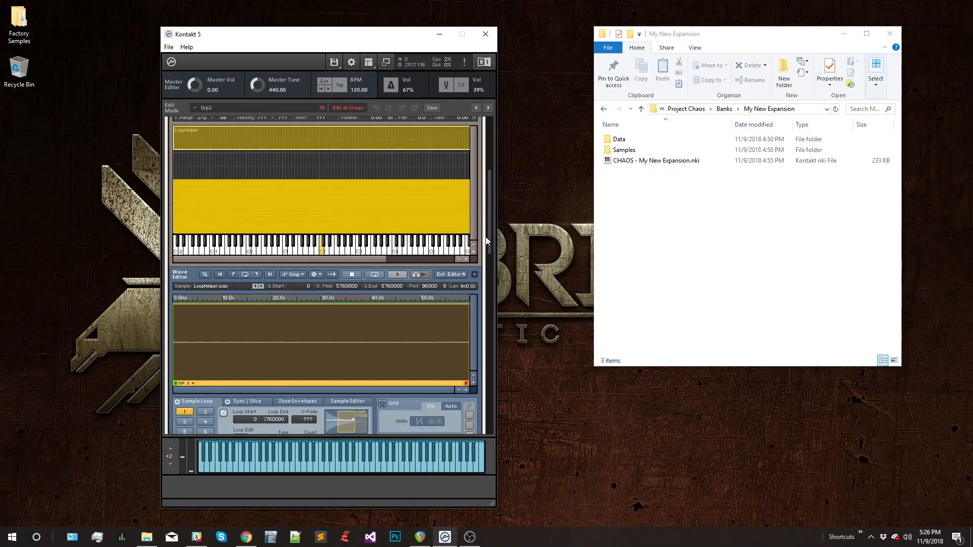
{"action": "left_click_drag", "start_coordinate": [489, 204], "coordinate": [487, 166]}
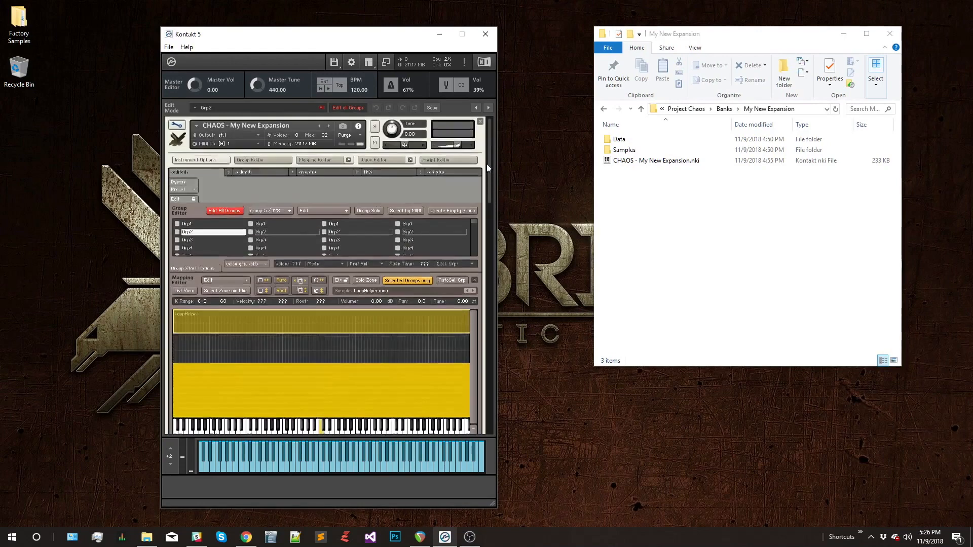
{"action": "left_click", "coordinate": [176, 125]}
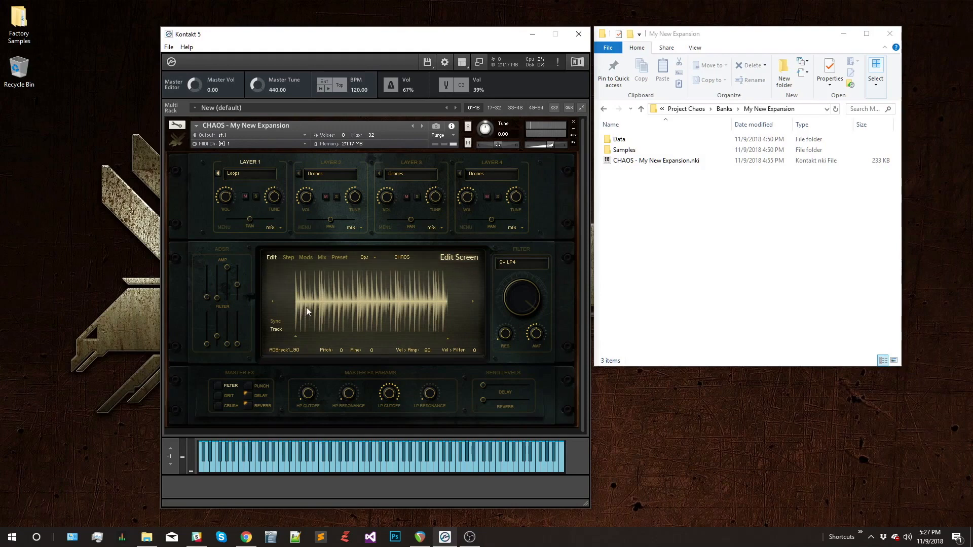
Look through the loop samples assigned to Layer 1 on the Edit screen
{"action": "scroll", "coordinate": [473, 302], "scroll_direction": "down", "scroll_amount": 1}
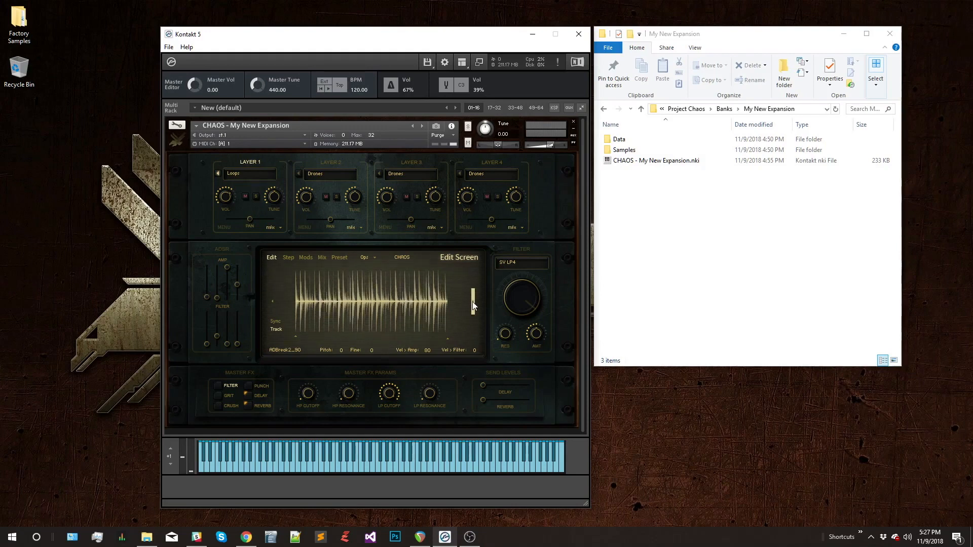
{"action": "scroll", "coordinate": [473, 302], "scroll_direction": "down", "scroll_amount": 4}
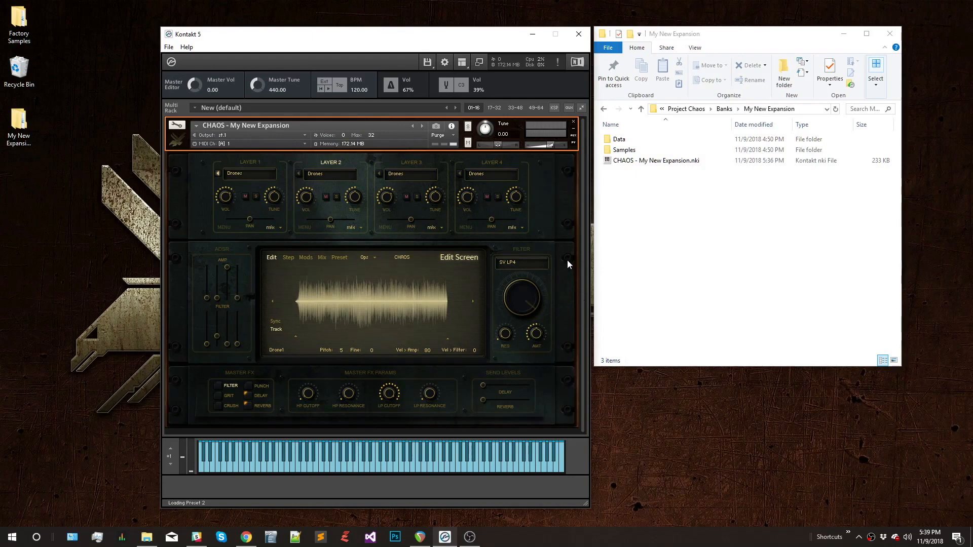
View the instrument's preset categories and remove CHAOS - My New Expansion from the rack without saving changes
{"action": "left_click", "coordinate": [339, 259]}
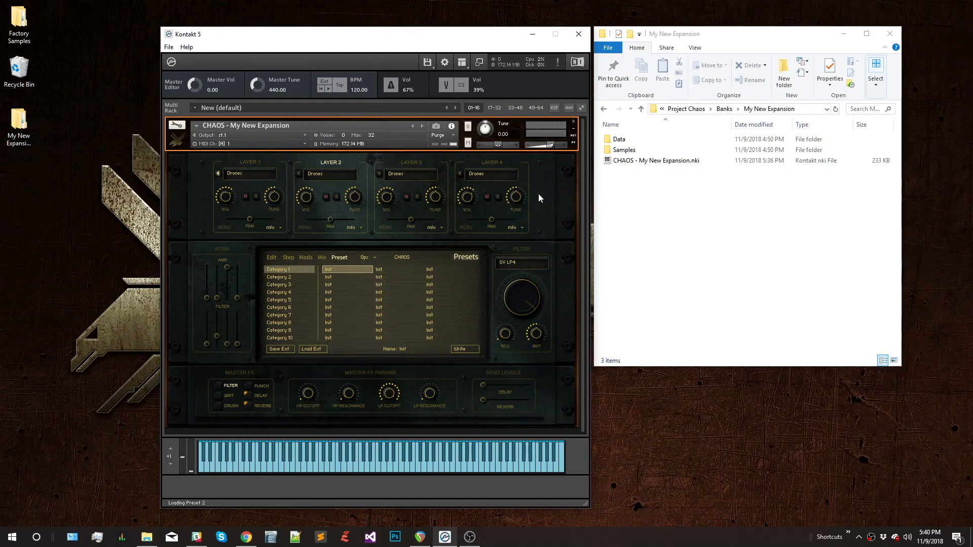
{"action": "left_click", "coordinate": [573, 122]}
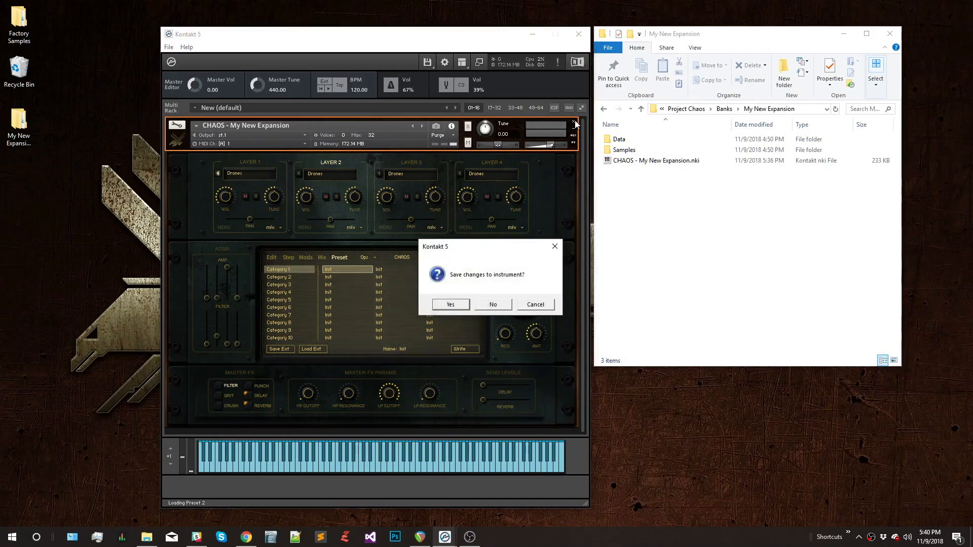
{"action": "left_click", "coordinate": [489, 306]}
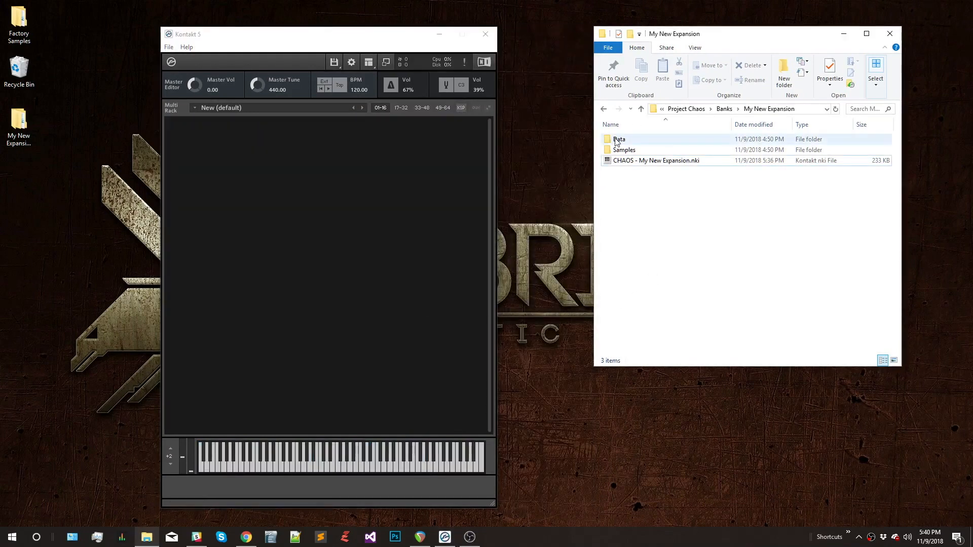
Launch ChaosBankManager.exe from the Project Chaos Bank Manager folder and select the My New Expansion bank
{"action": "left_click", "coordinate": [641, 109]}
{"action": "left_click", "coordinate": [641, 109]}
{"action": "double_click", "coordinate": [641, 139]}
{"action": "double_click", "coordinate": [642, 163]}
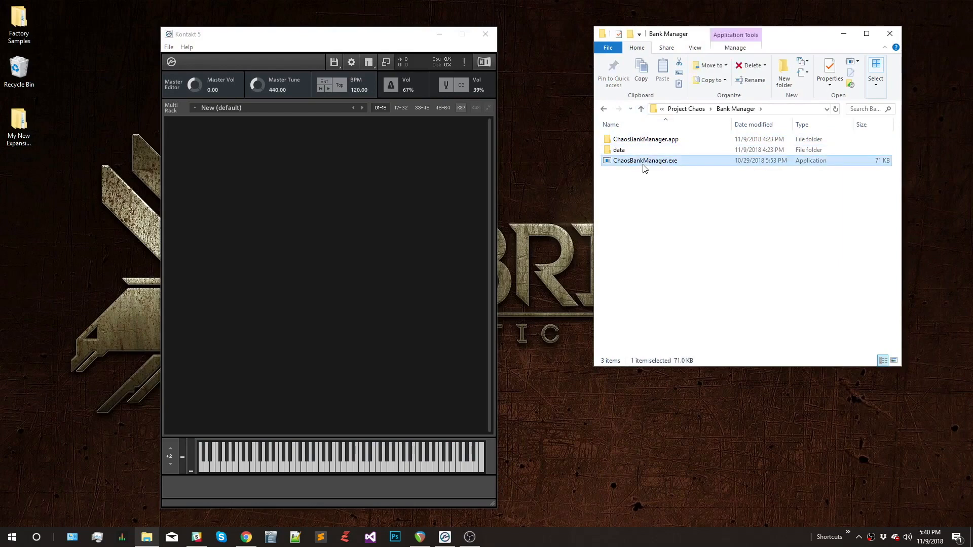
{"action": "left_click", "coordinate": [356, 179]}
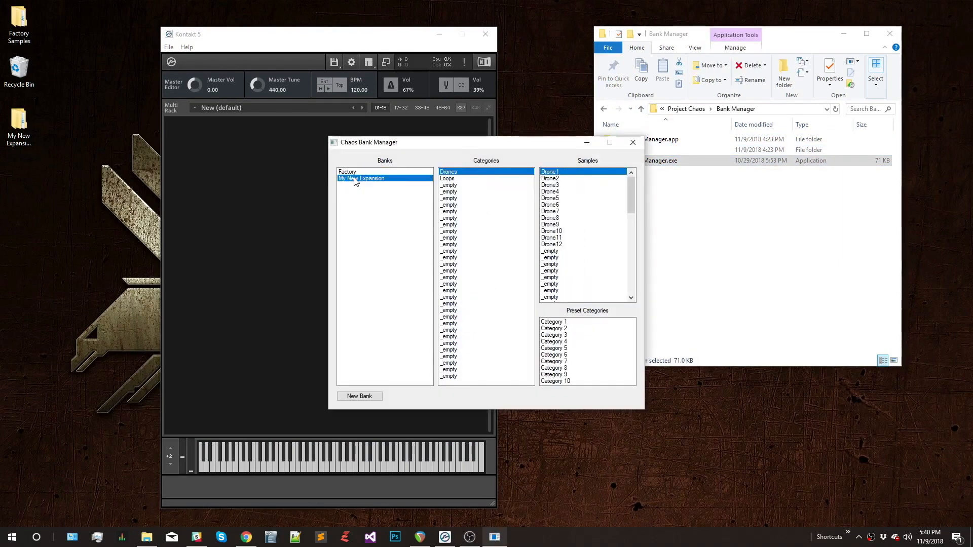
Rename the first preset category of the My New Expansion bank to Synths
{"action": "double_click", "coordinate": [562, 323]}
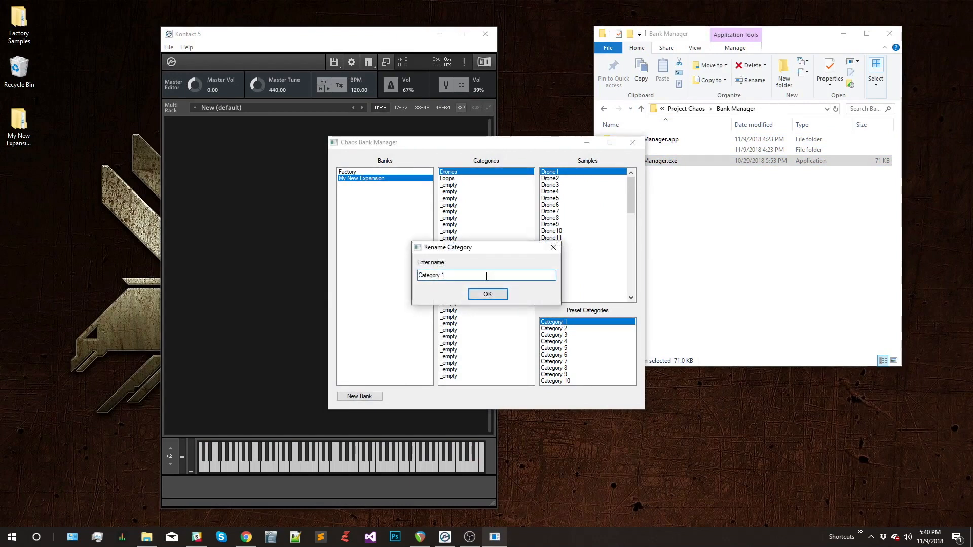
{"action": "left_click_drag", "start_coordinate": [486, 276], "coordinate": [384, 279]}
{"action": "type", "text": "Synths"}
{"action": "left_click", "coordinate": [484, 295]}
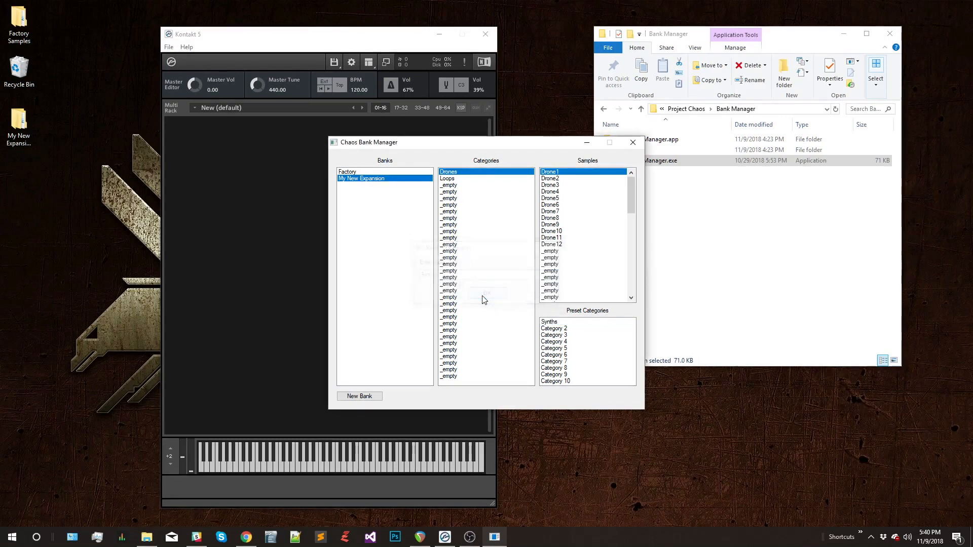
Rename the bank's second preset category to Drums and close the Chaos Bank Manager
{"action": "double_click", "coordinate": [557, 329]}
{"action": "left_click_drag", "start_coordinate": [451, 275], "coordinate": [407, 272]}
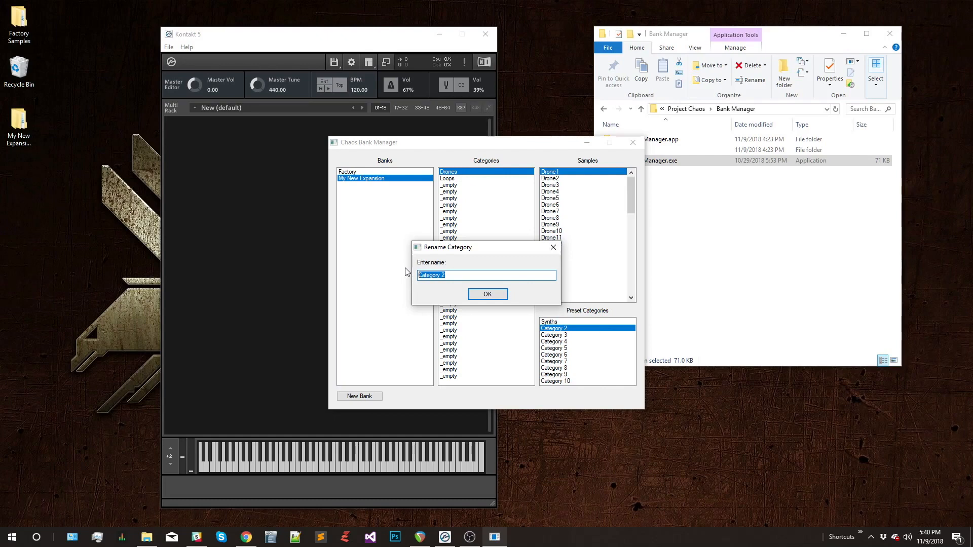
{"action": "type", "text": "Drums"}
{"action": "left_click", "coordinate": [488, 294]}
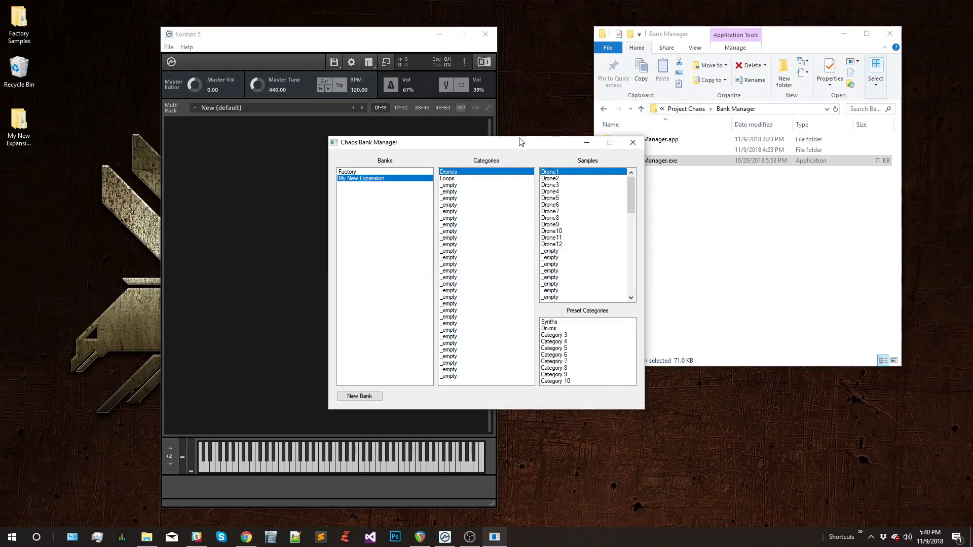
{"action": "left_click", "coordinate": [633, 142]}
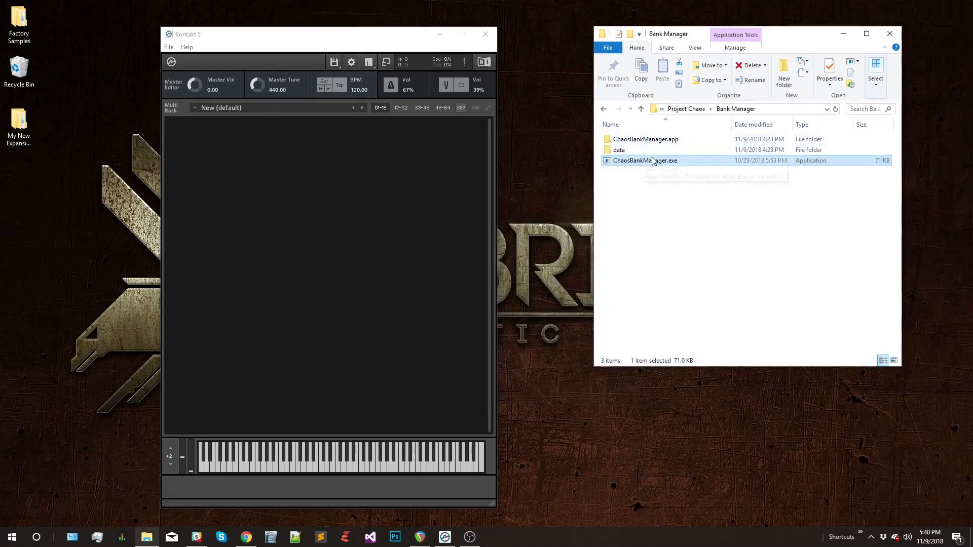
Load CHAOS - My New Expansion.nki from the My New Expansion bank folder into the empty Kontakt rack
{"action": "key", "text": "alt+Left"}
{"action": "double_click", "coordinate": [630, 151]}
{"action": "left_click_drag", "start_coordinate": [648, 161], "coordinate": [330, 208]}
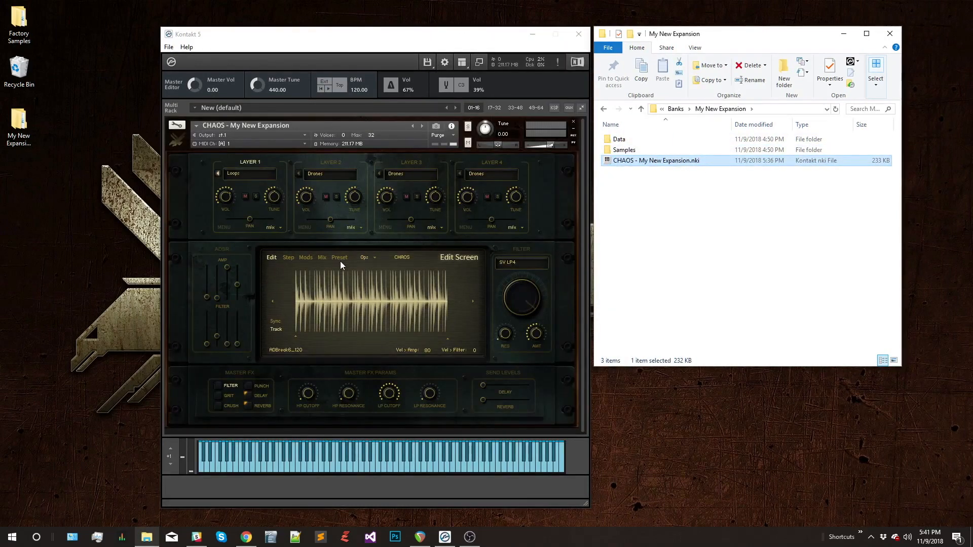
Check the renamed preset categories on the instrument's Presets screen and return to the Edit screen
{"action": "left_click", "coordinate": [339, 261]}
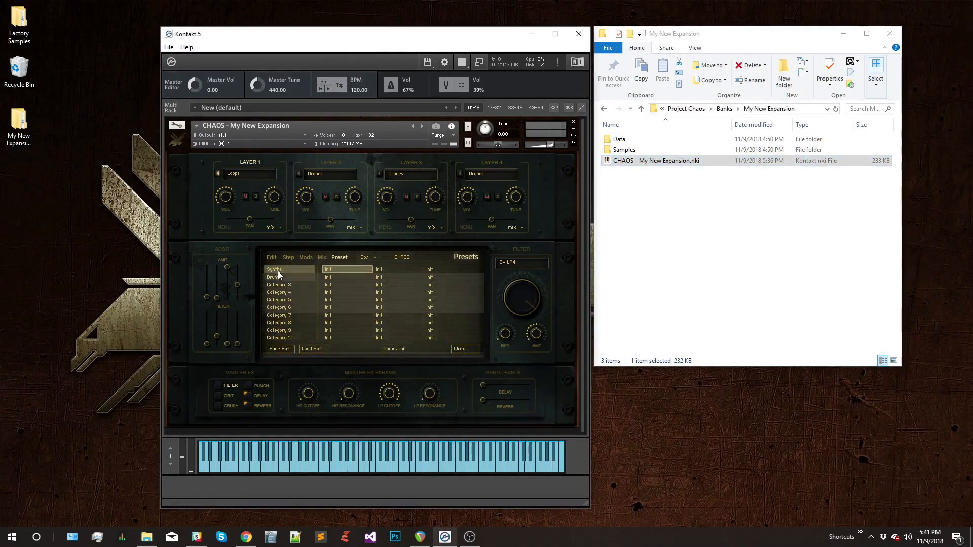
{"action": "left_click", "coordinate": [272, 258]}
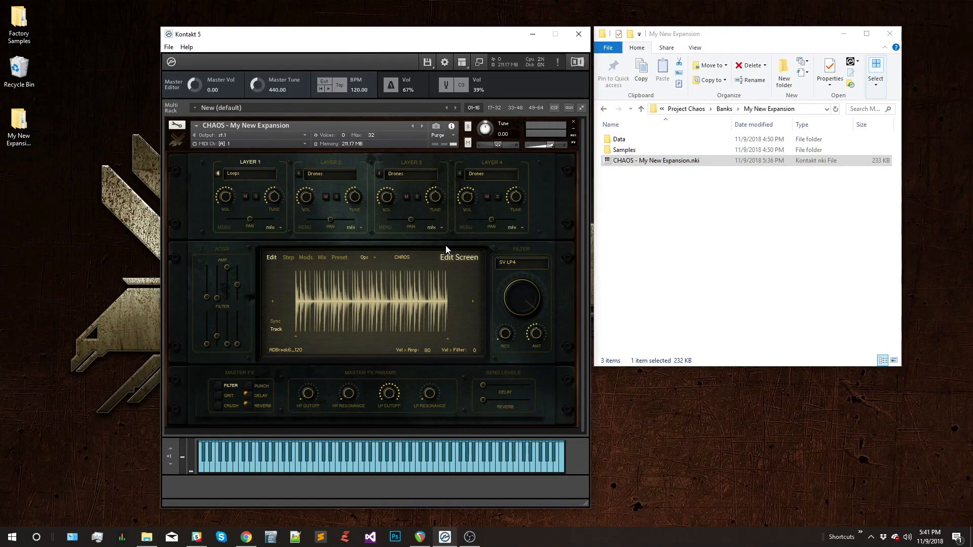
{"action": "left_click", "coordinate": [340, 258]}
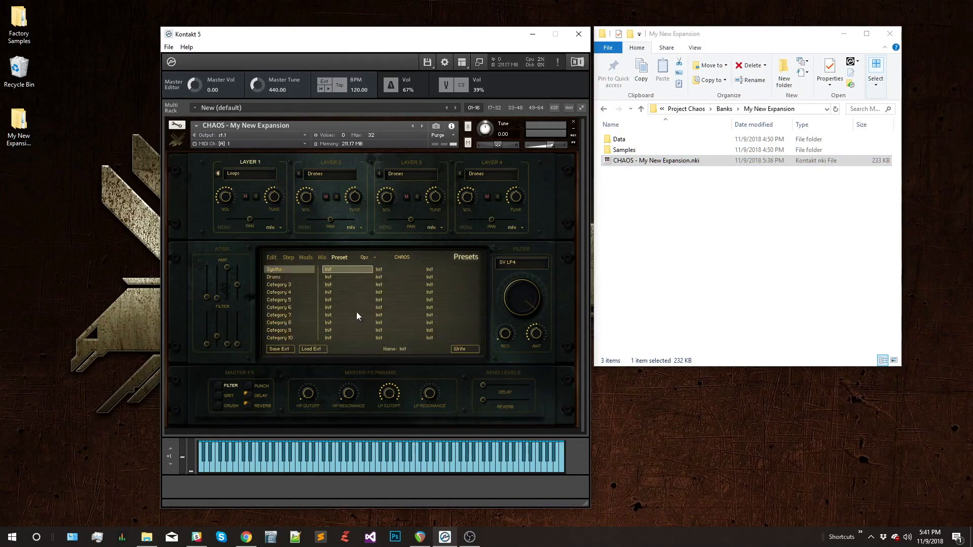
{"action": "left_click", "coordinate": [272, 258]}
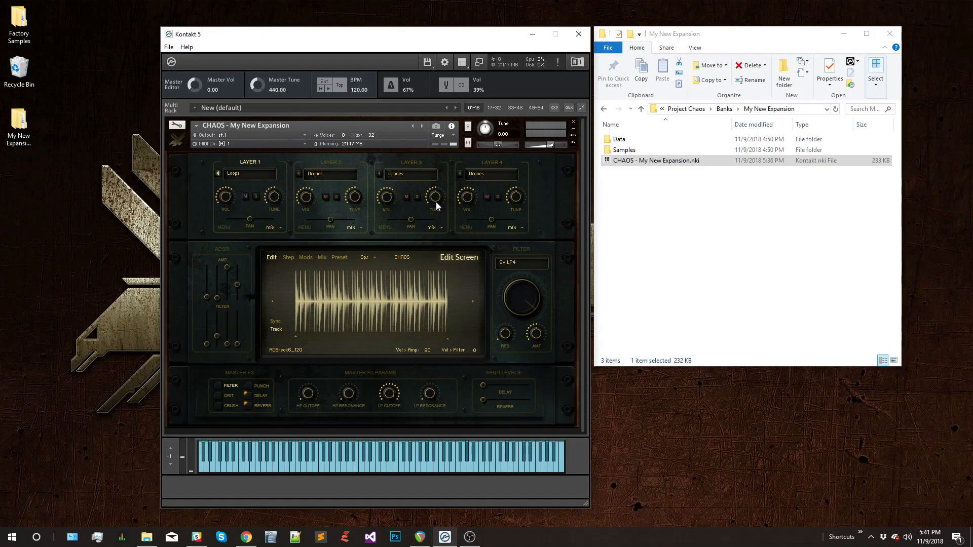
Quit Kontakt without saving and show the Project Chaos Banks folder in File Explorer
{"action": "left_click", "coordinate": [578, 34]}
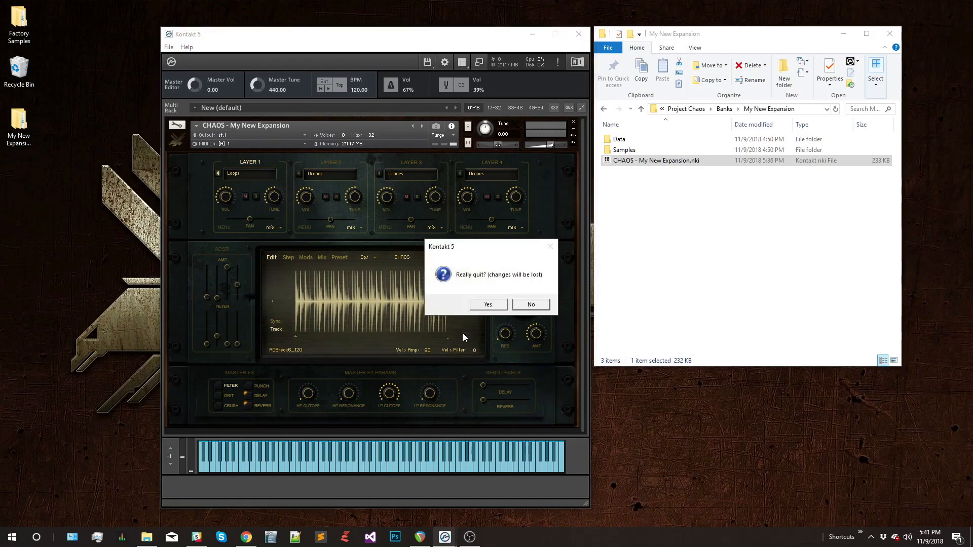
{"action": "left_click", "coordinate": [487, 305]}
{"action": "left_click", "coordinate": [642, 110]}
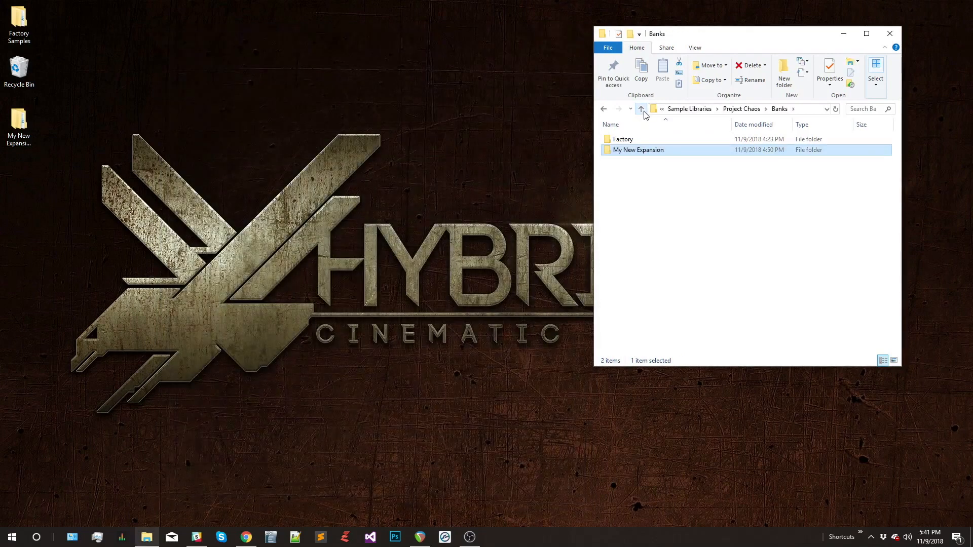
{"action": "left_click", "coordinate": [642, 110]}
{"action": "double_click", "coordinate": [627, 150]}
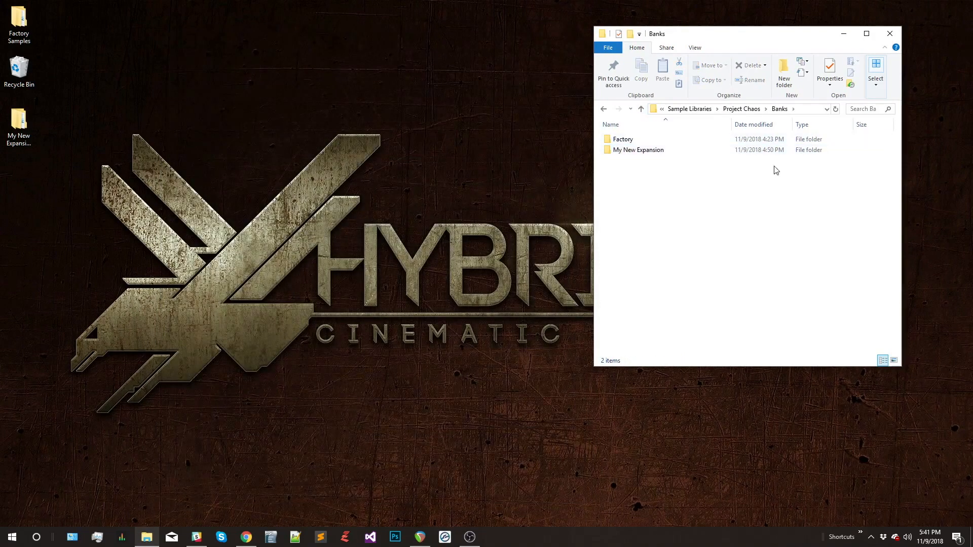
Compress the My New Expansion folder into My New Expansion.zip with 7-Zip and put a copy of the archive on the desktop
{"action": "left_click", "coordinate": [634, 152]}
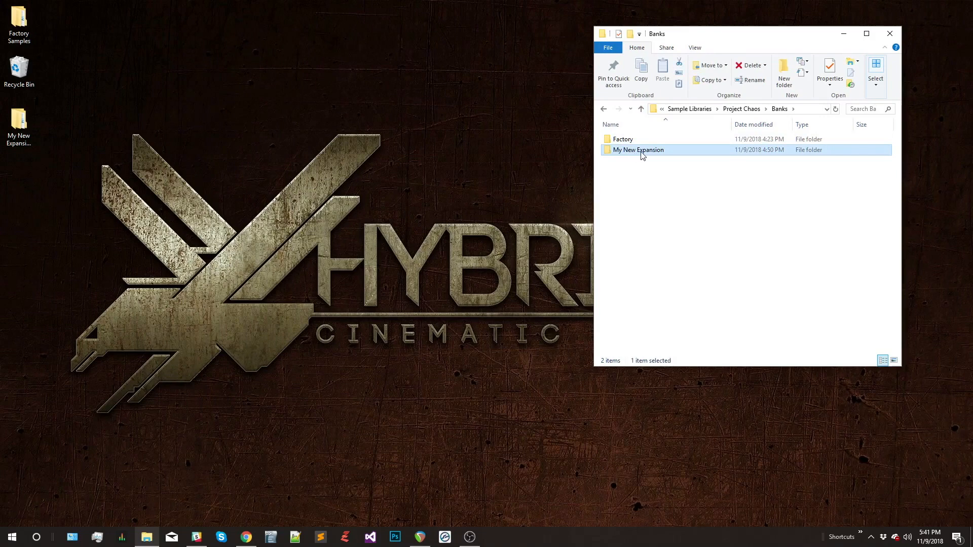
{"action": "right_click", "coordinate": [642, 153]}
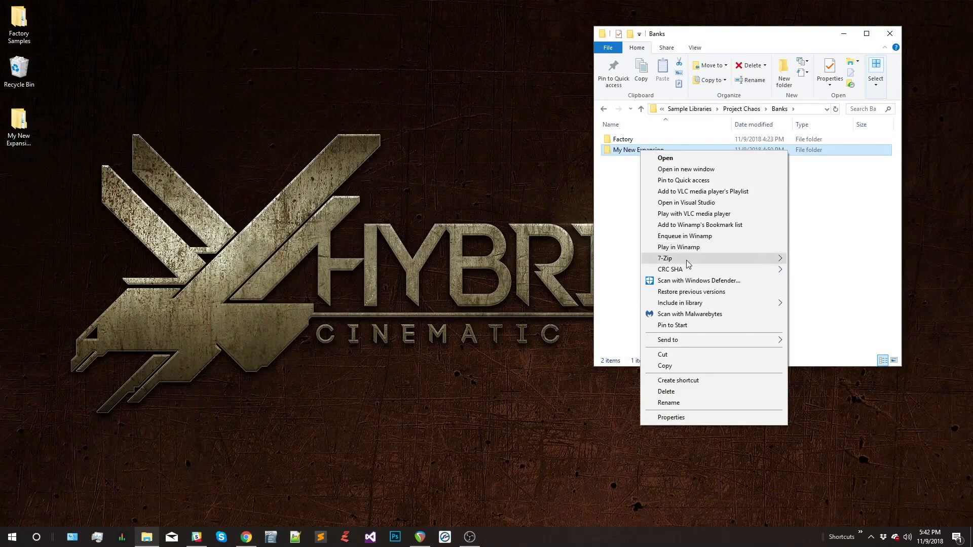
{"action": "mouse_move", "coordinate": [756, 261]}
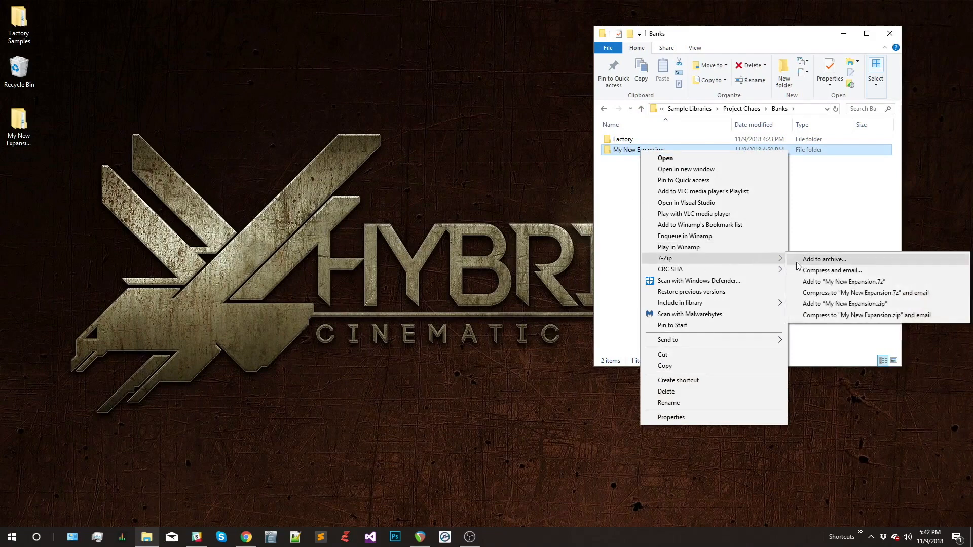
{"action": "left_click", "coordinate": [845, 304]}
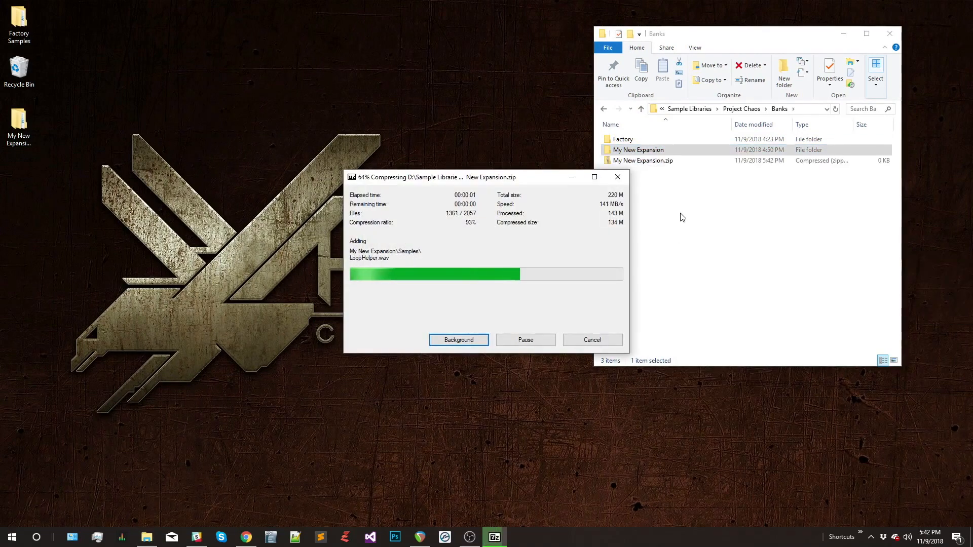
{"action": "left_click", "coordinate": [642, 161]}
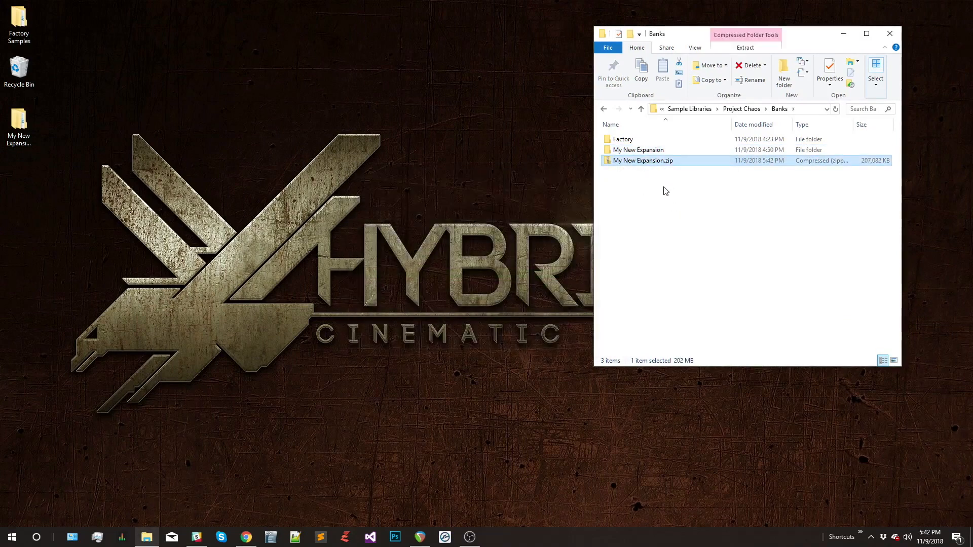
{"action": "left_click_drag", "start_coordinate": [659, 165], "coordinate": [442, 134]}
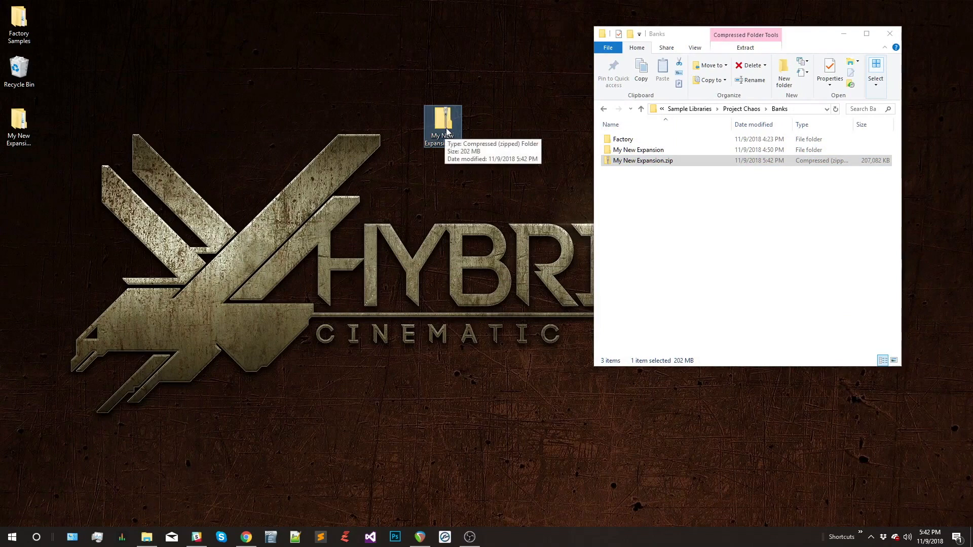
Open the desktop copy of My New Expansion.zip, inspect the bank folder inside, and close the archive window
{"action": "double_click", "coordinate": [447, 124]}
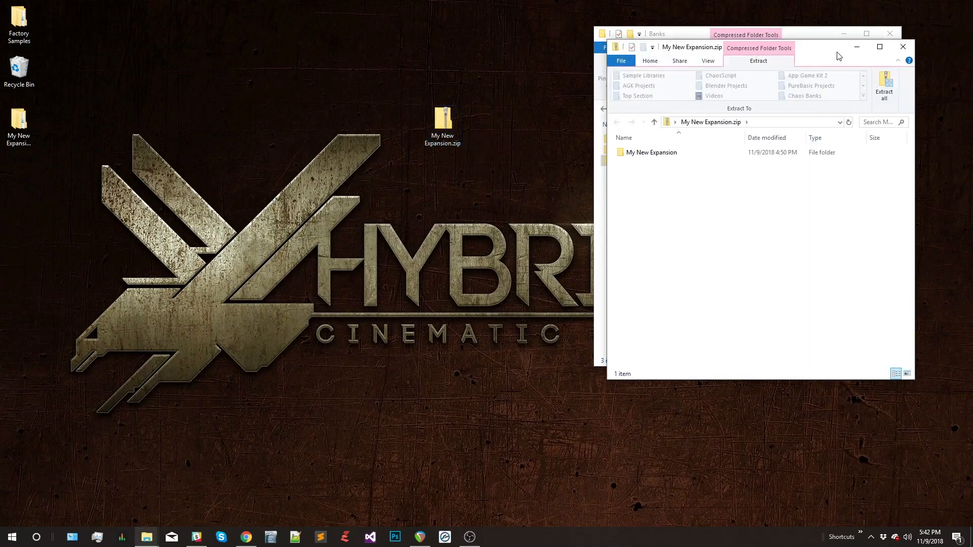
{"action": "left_click_drag", "start_coordinate": [839, 54], "coordinate": [932, 91]}
{"action": "left_click", "coordinate": [757, 193]}
{"action": "mouse_move", "coordinate": [756, 194]}
{"action": "left_mouse_down"}
{"action": "mouse_move", "coordinate": [656, 213]}
{"action": "mouse_move", "coordinate": [744, 200]}
{"action": "left_mouse_up"}
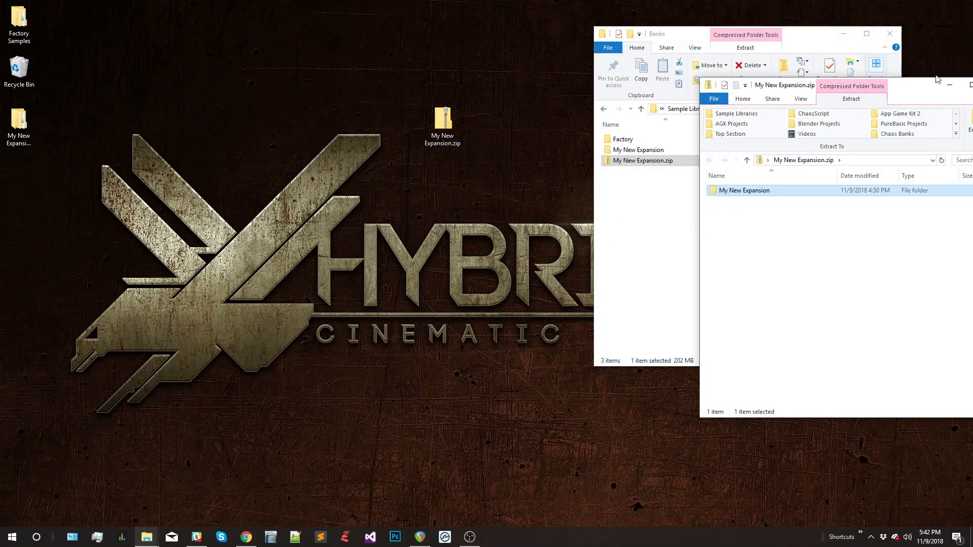
{"action": "left_click_drag", "start_coordinate": [937, 79], "coordinate": [752, 93]}
{"action": "left_click", "coordinate": [810, 102]}
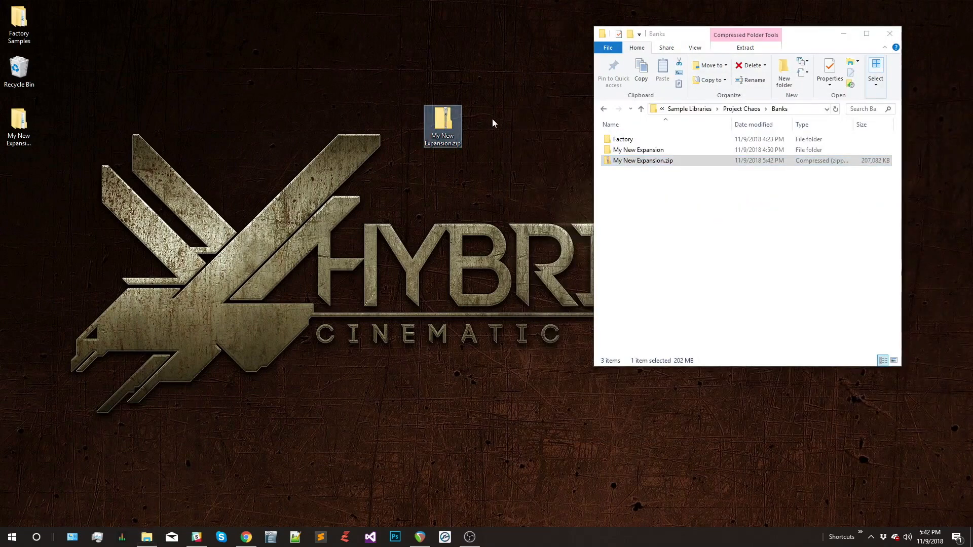